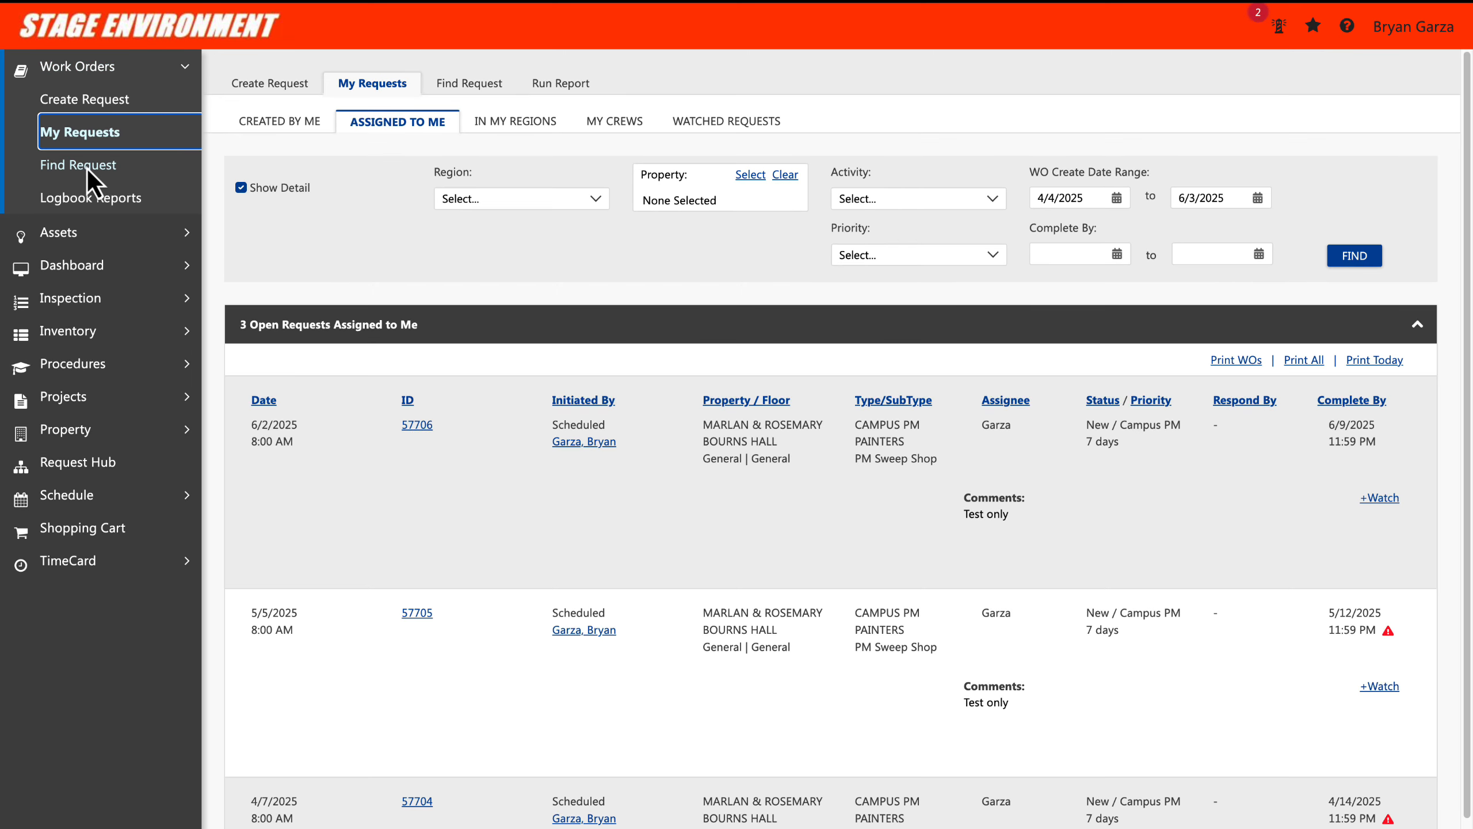
- Find the work request with Request ID 59705 and open its details
click(88, 168)
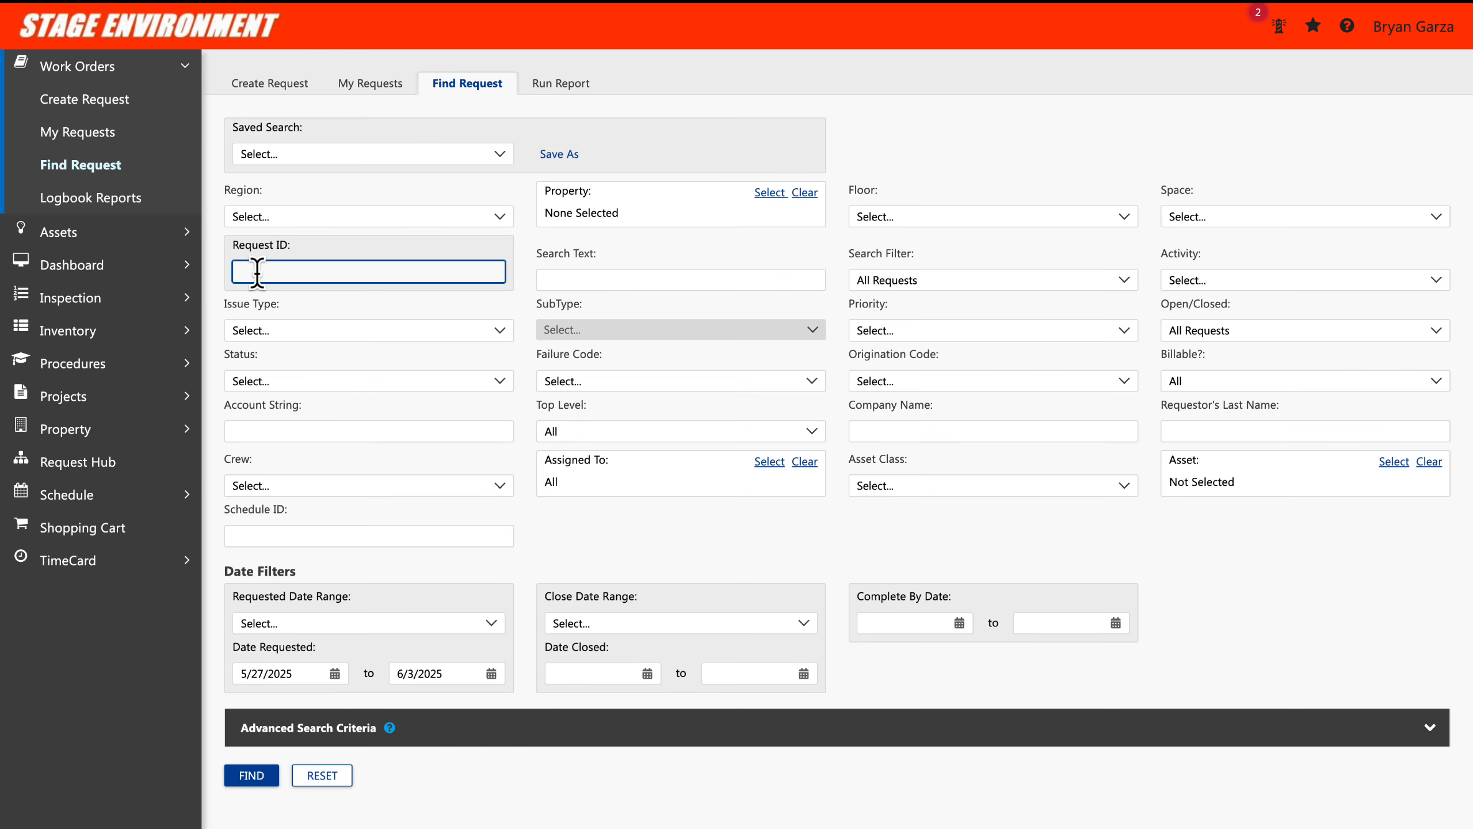
text(59106)
key(BackSpace)
text(59705)
click(251, 776)
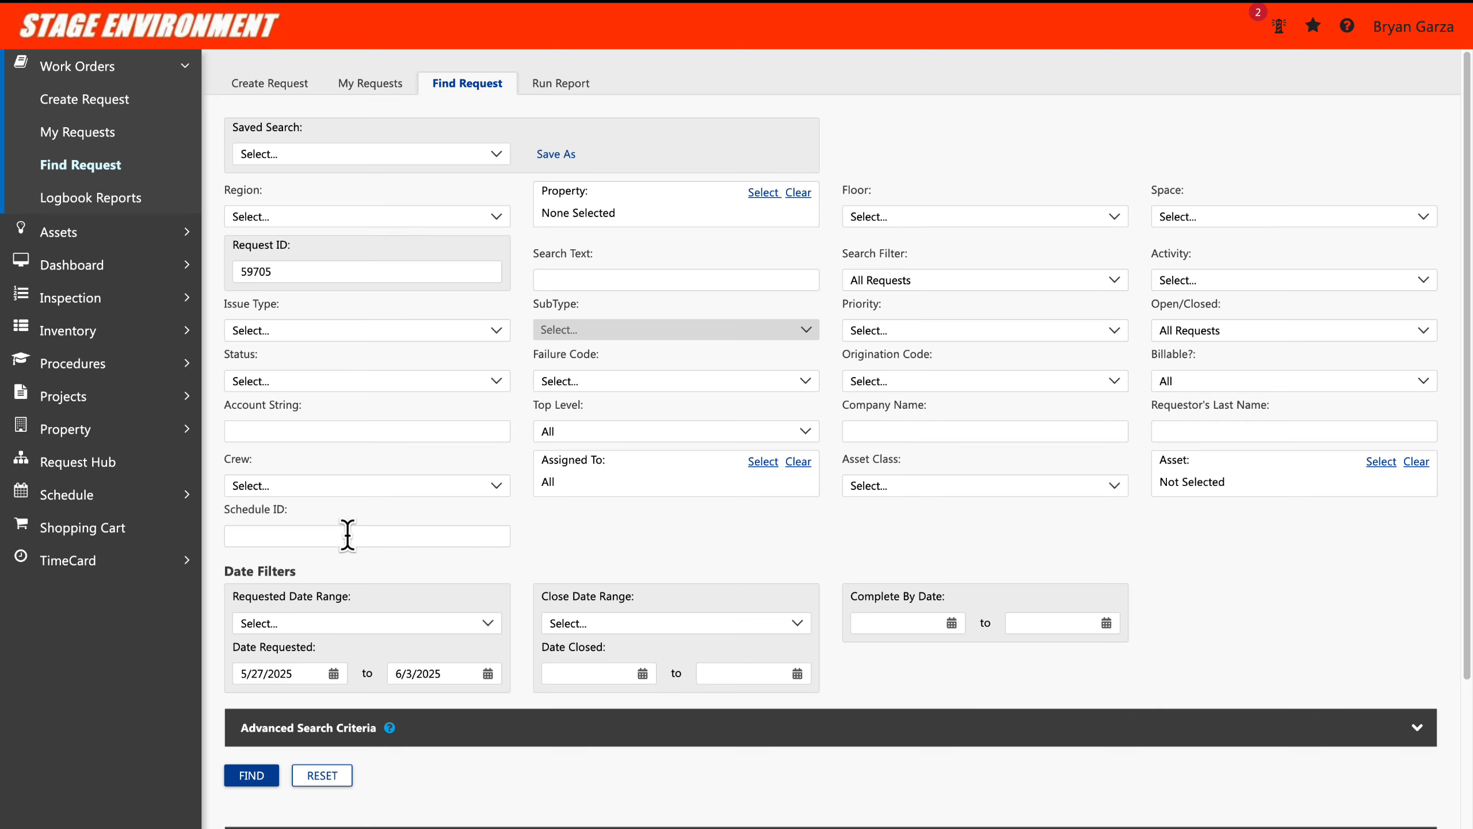
scroll(348, 536, down, 5)
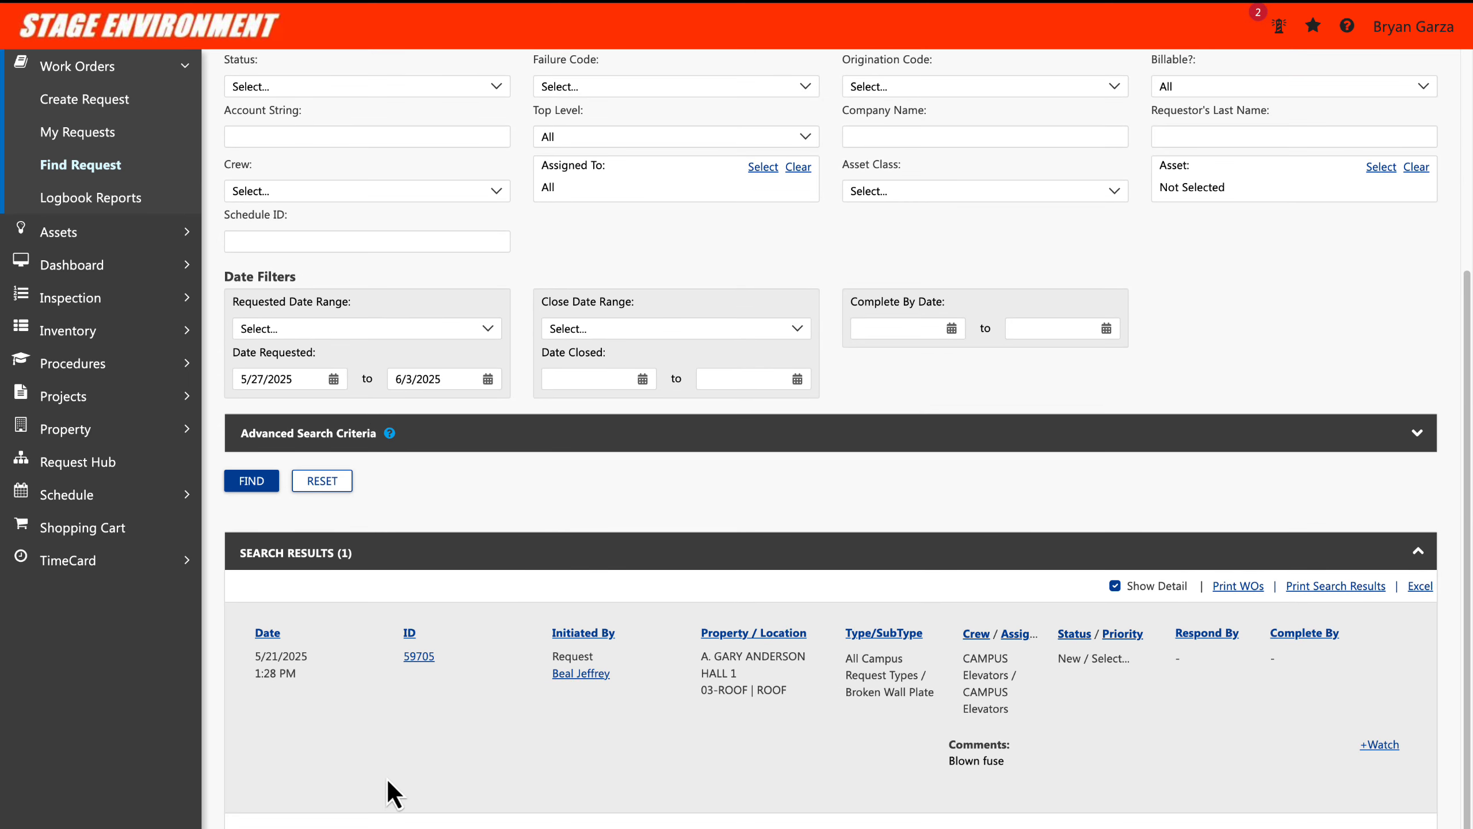
click(418, 657)
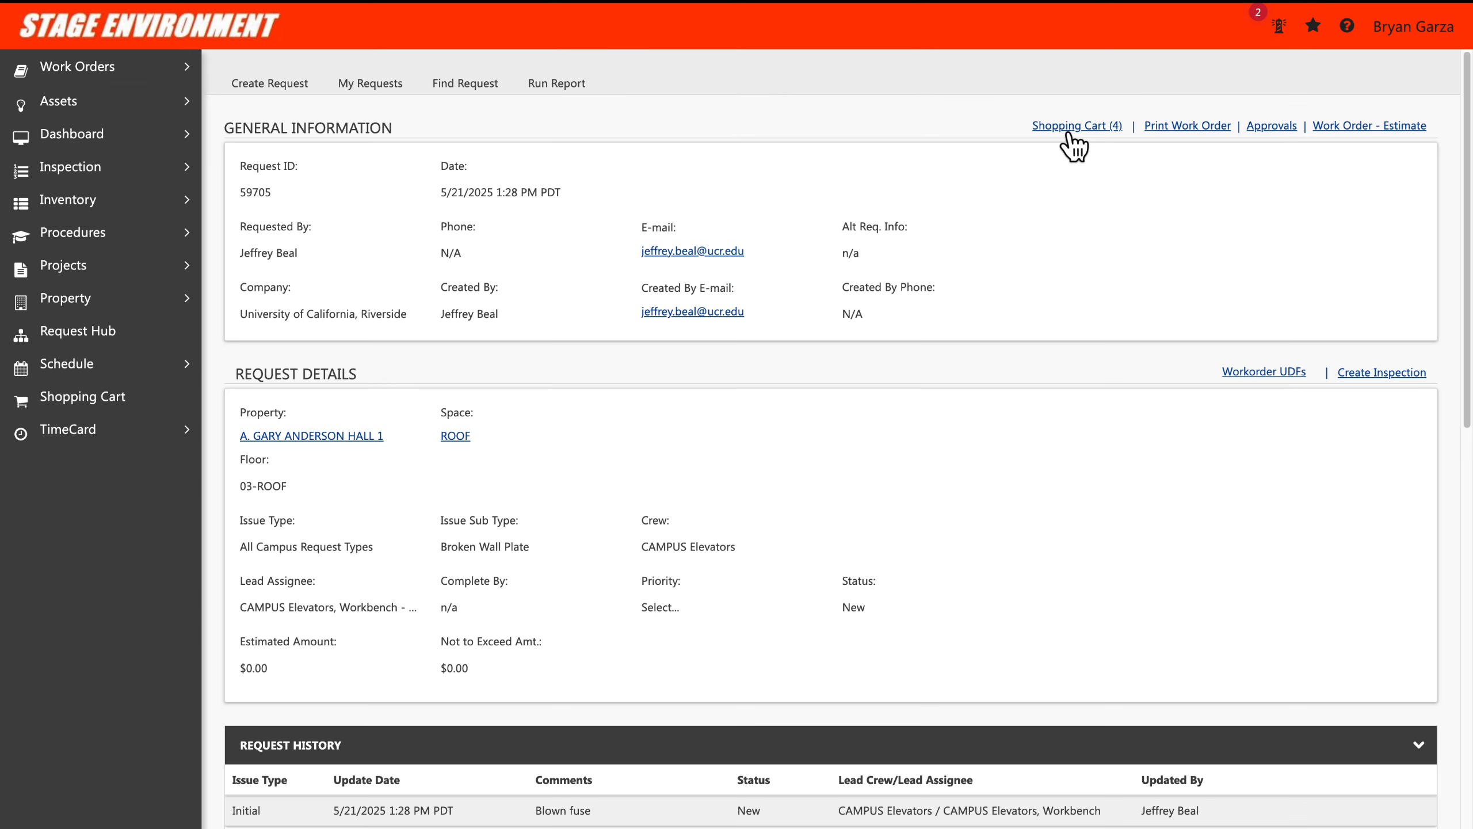
- Create a new shopping cart for request 59705, naming it PLM followed by the employee's last name
click(1069, 130)
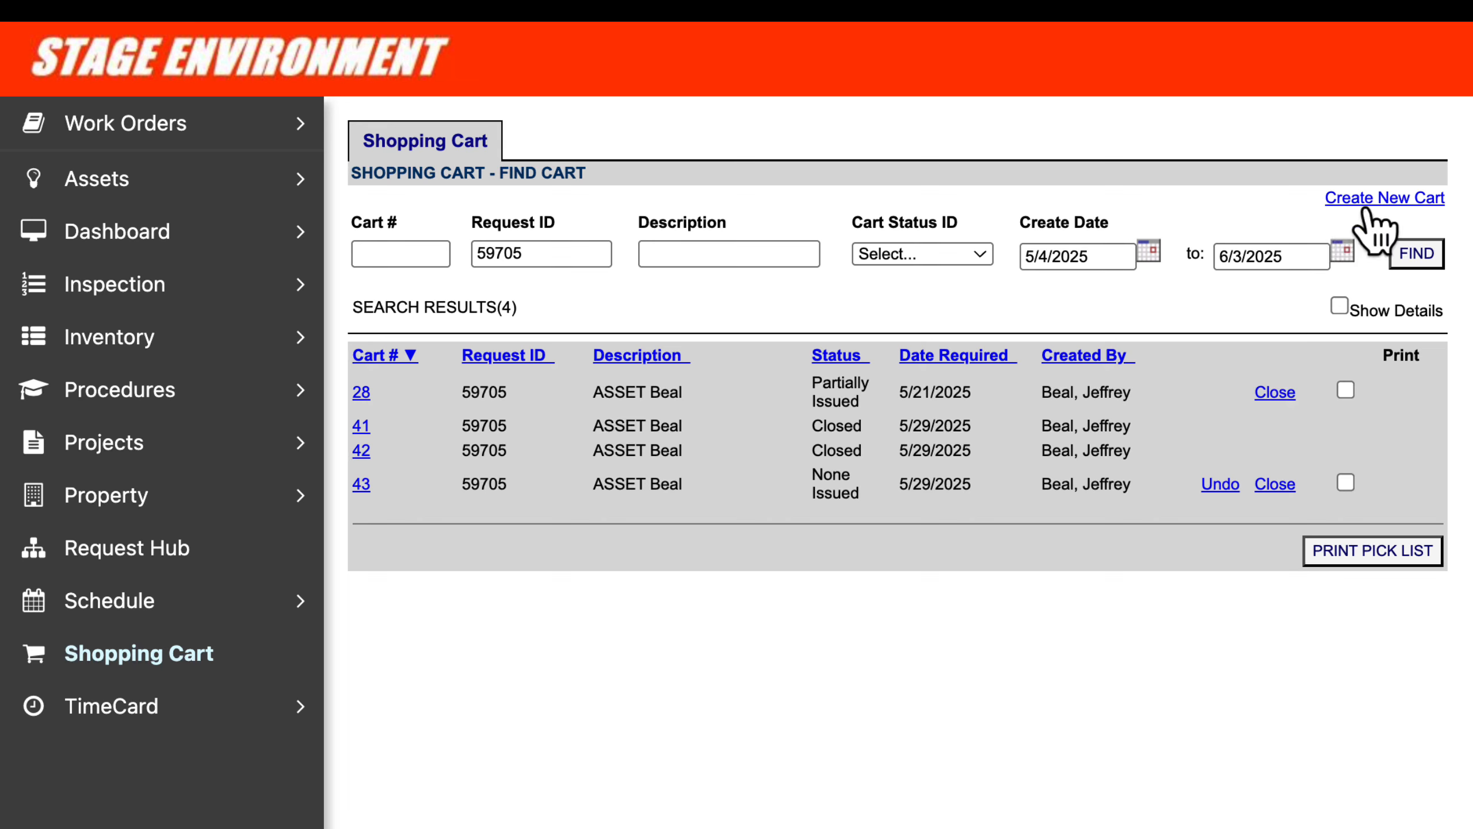
click(1381, 199)
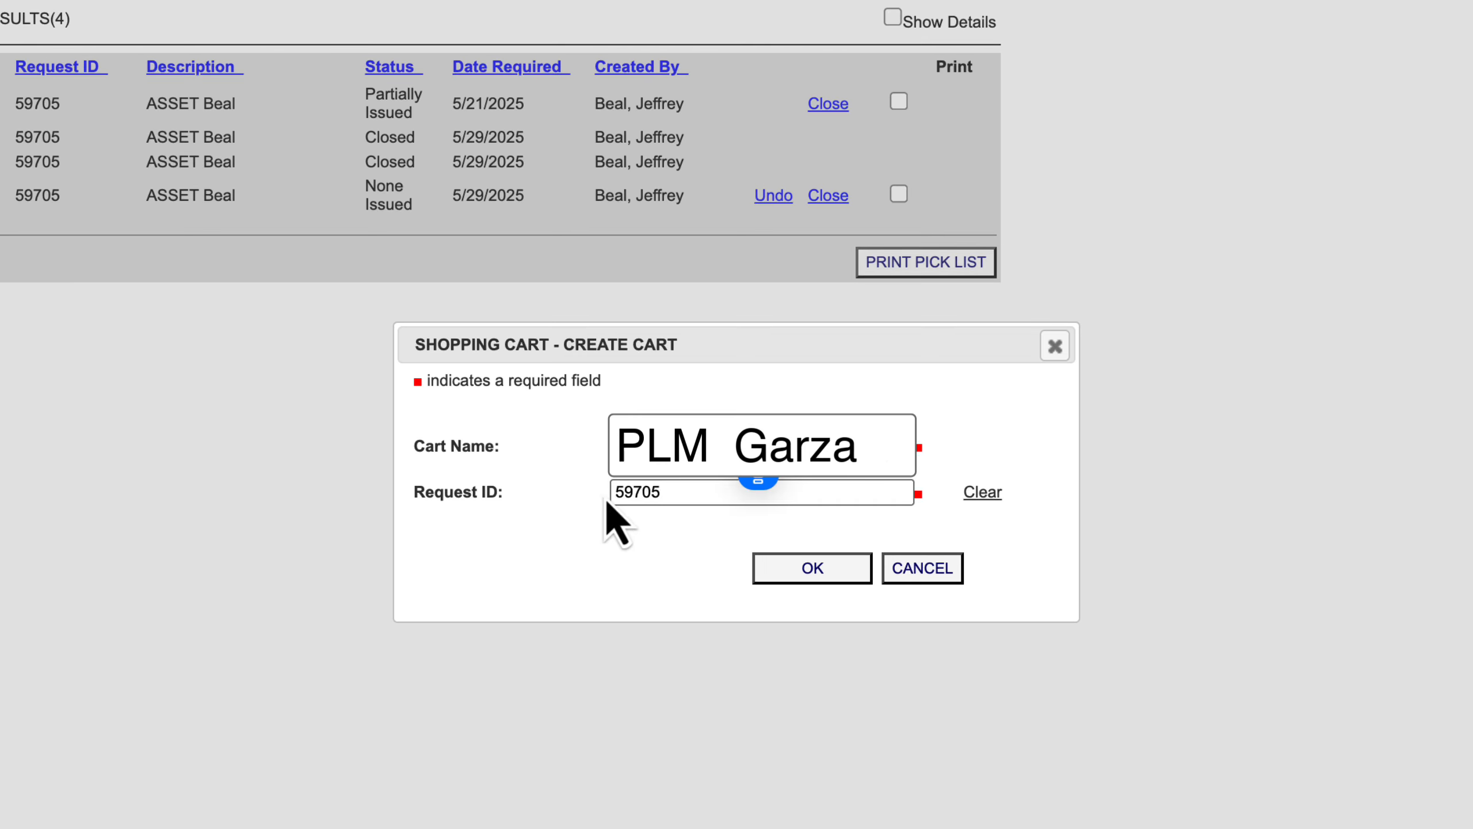
click(693, 497)
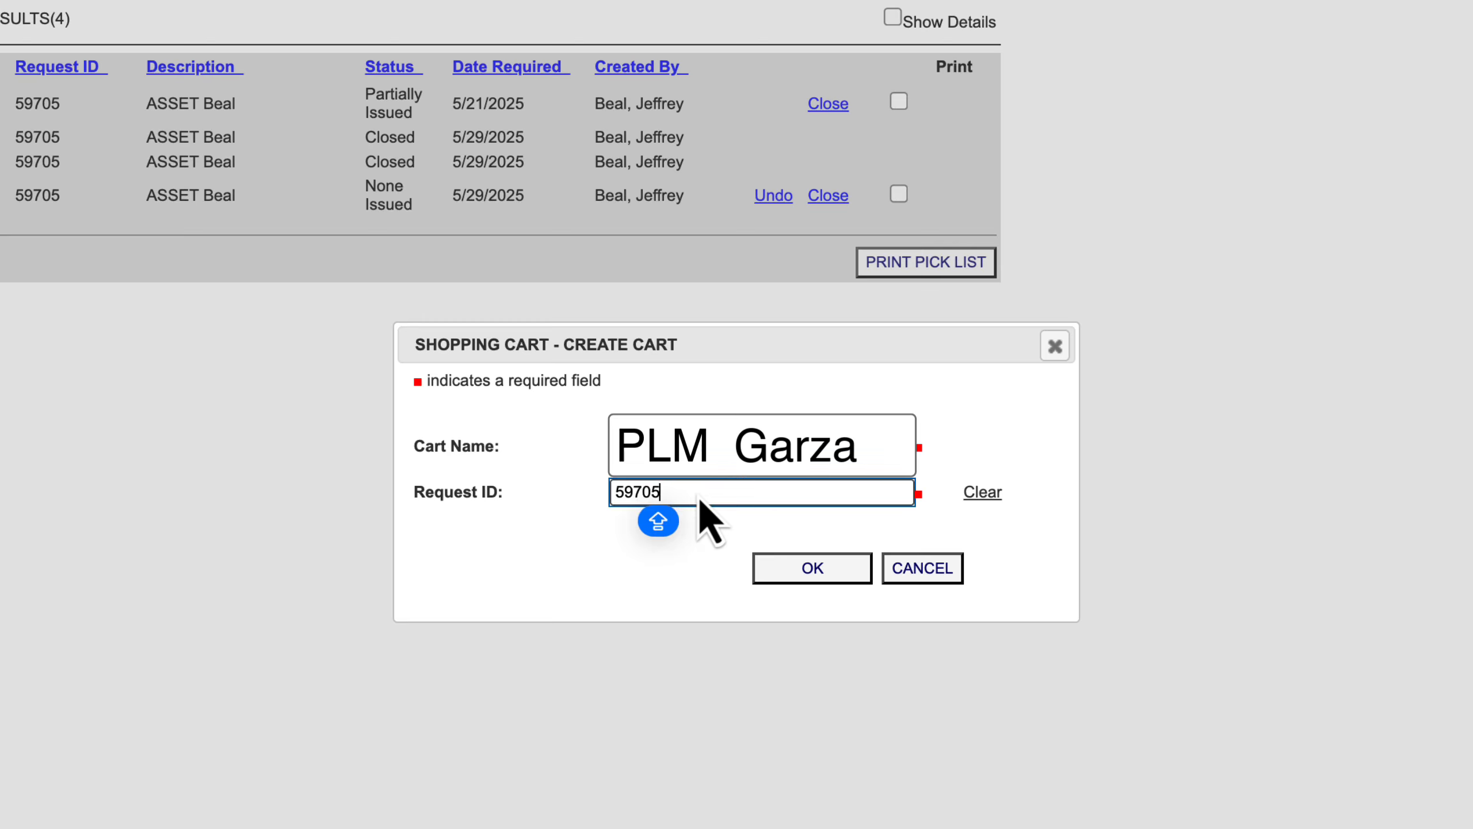
click(814, 568)
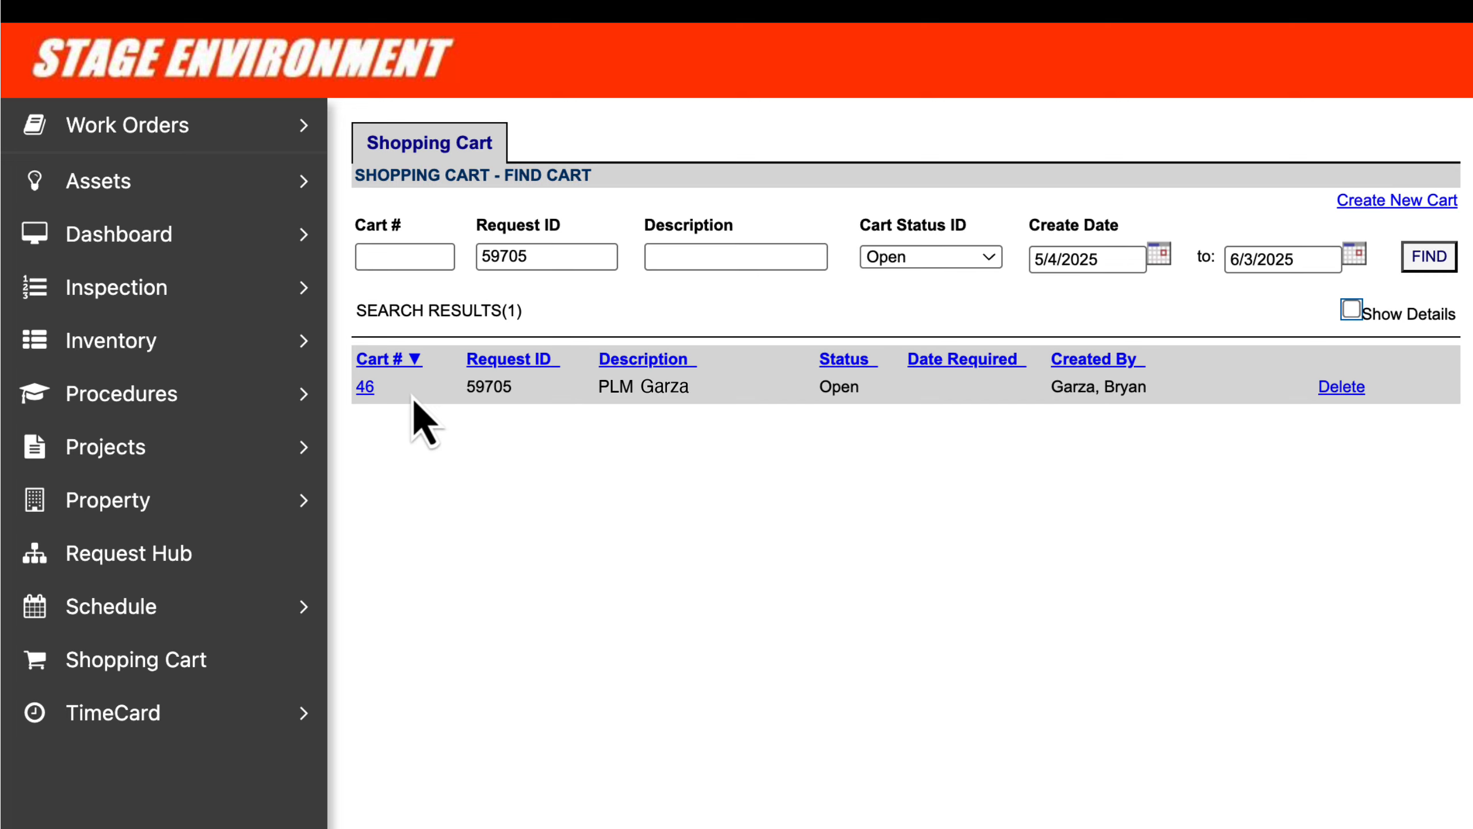
- Open the new cart and search the material items for SLOAN
click(365, 388)
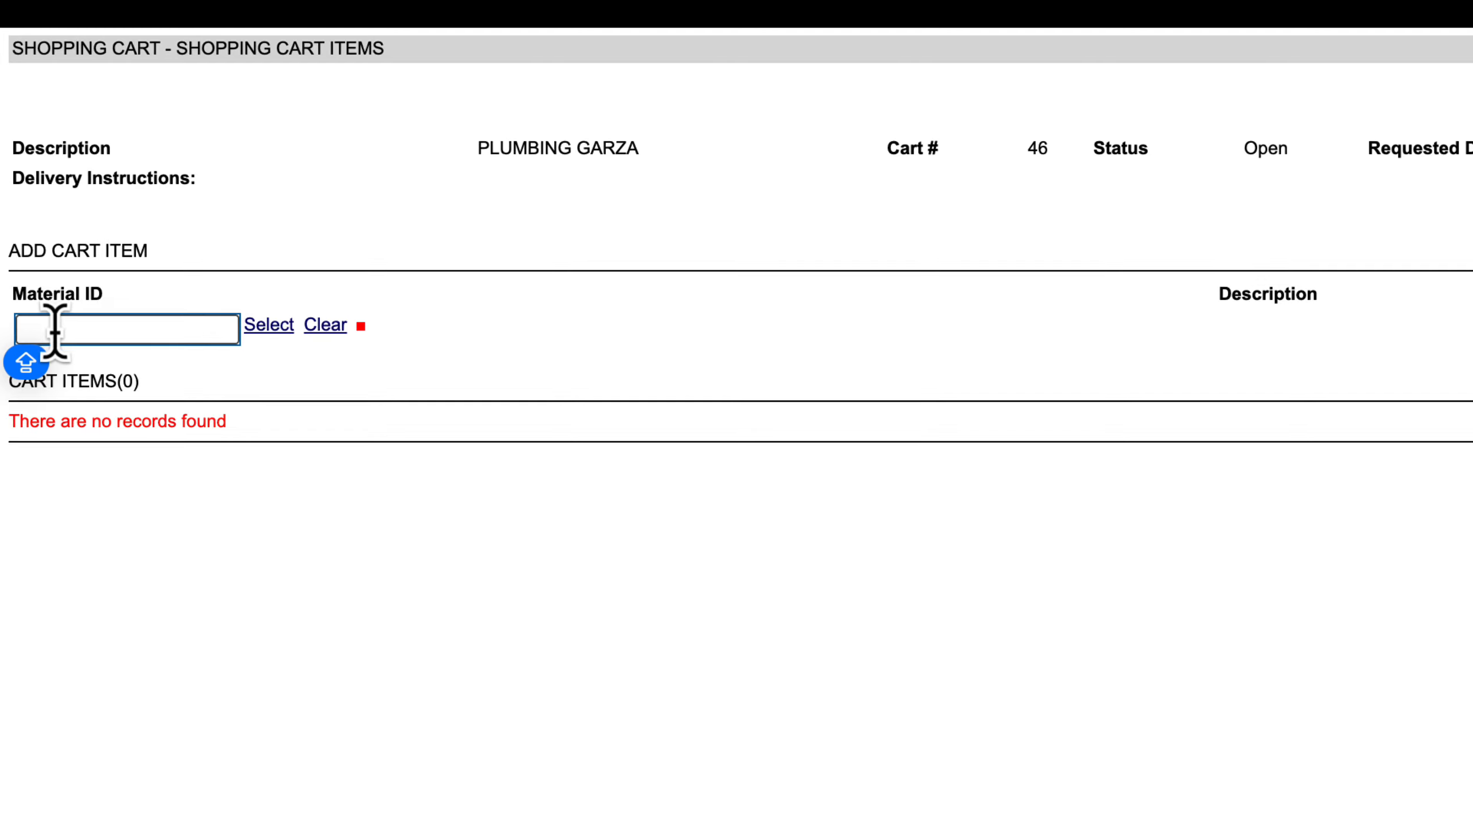
click(271, 325)
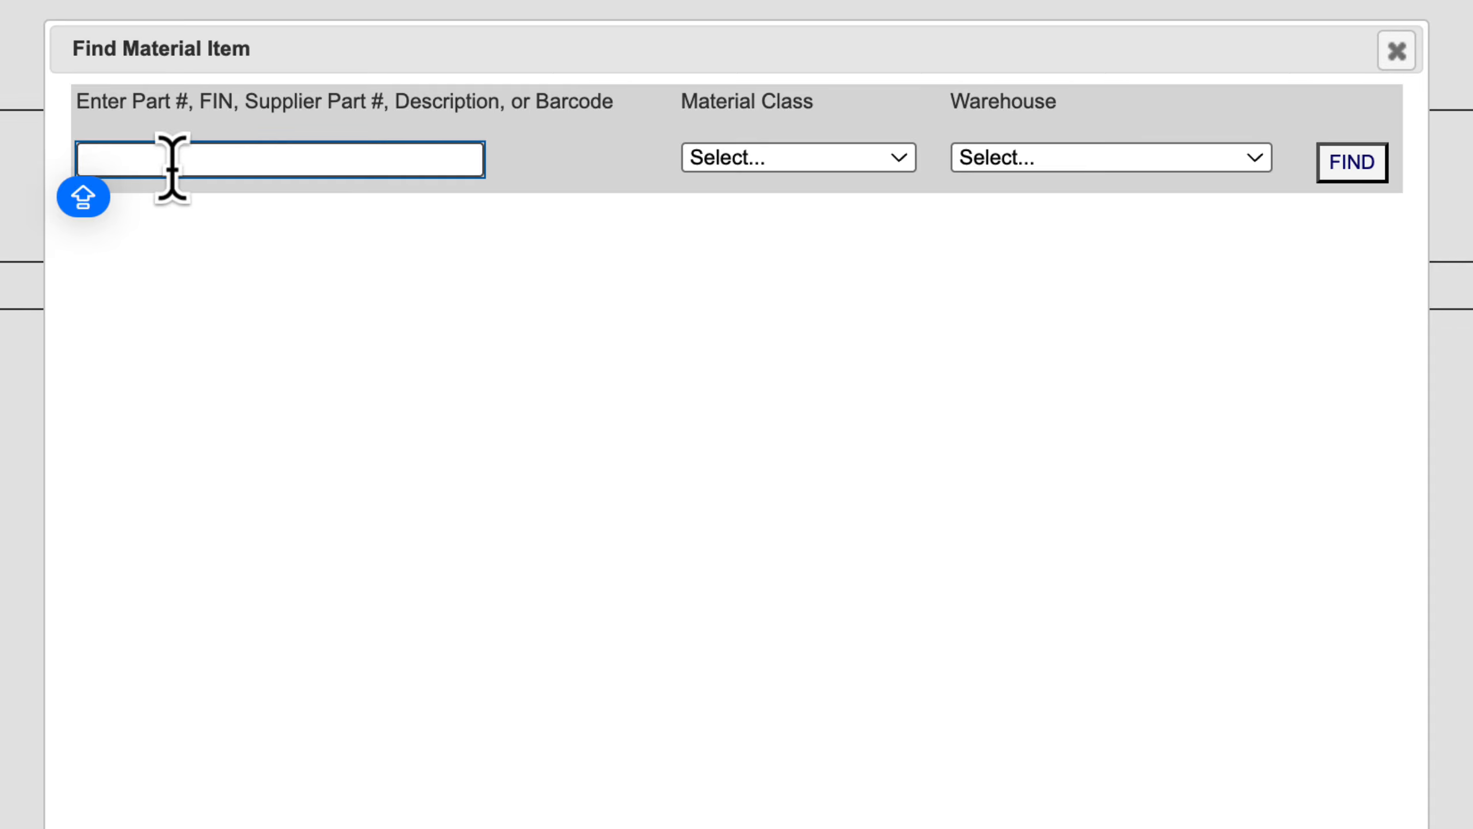
text(SLOAN)
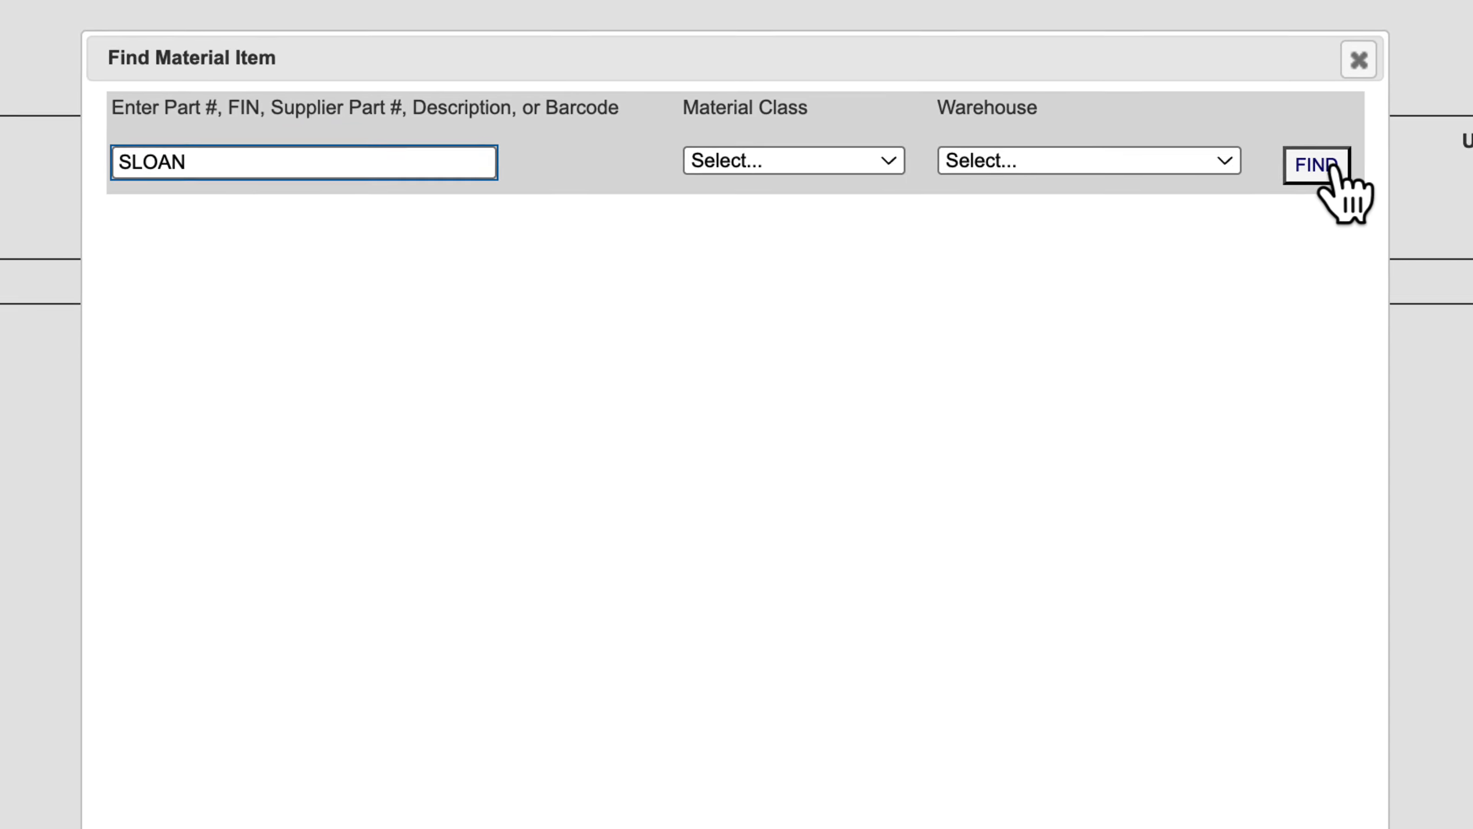
click(1329, 169)
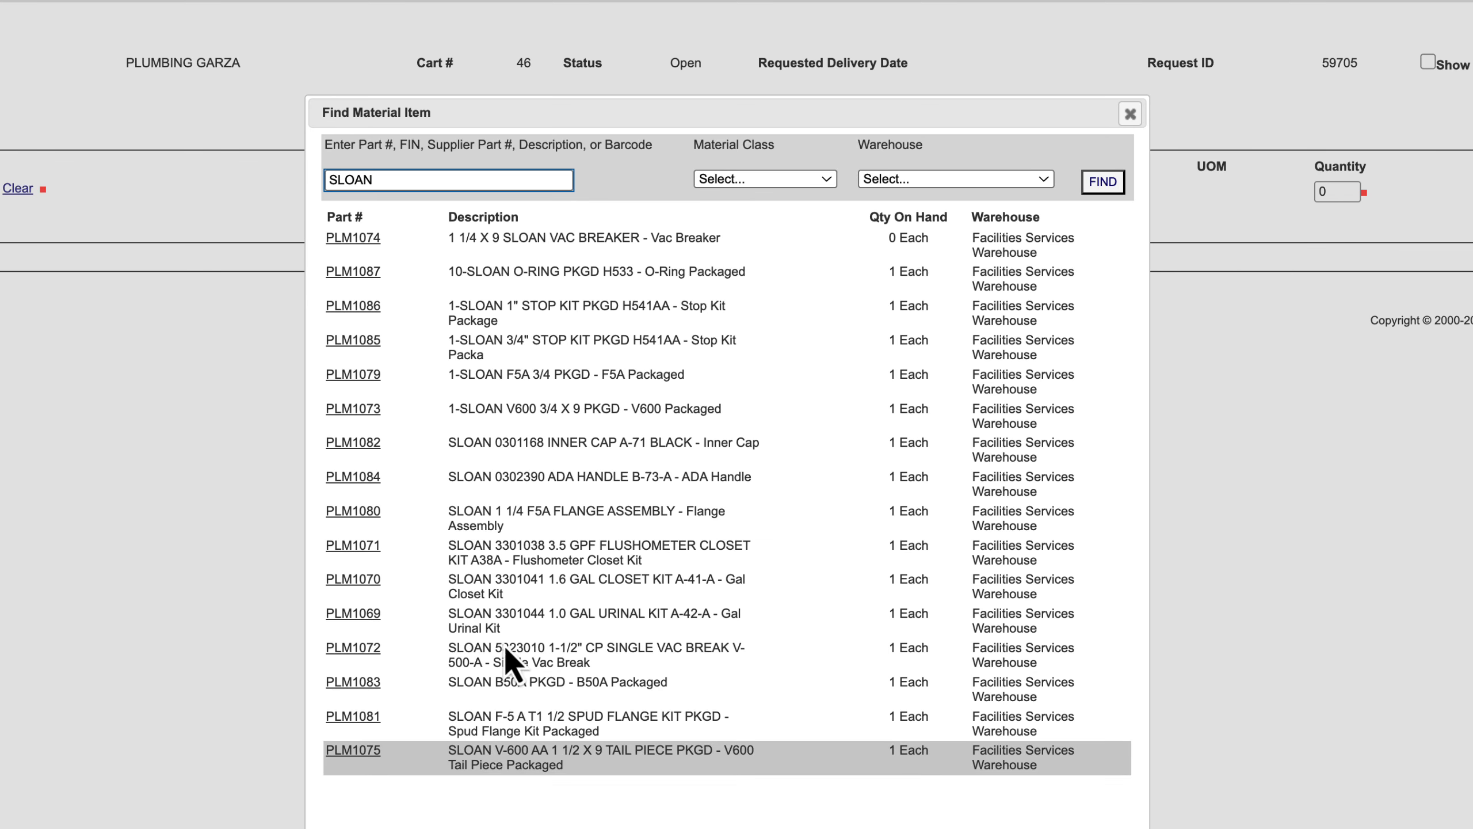
- Limit the SLOAN material search to the Carpentry class
click(739, 178)
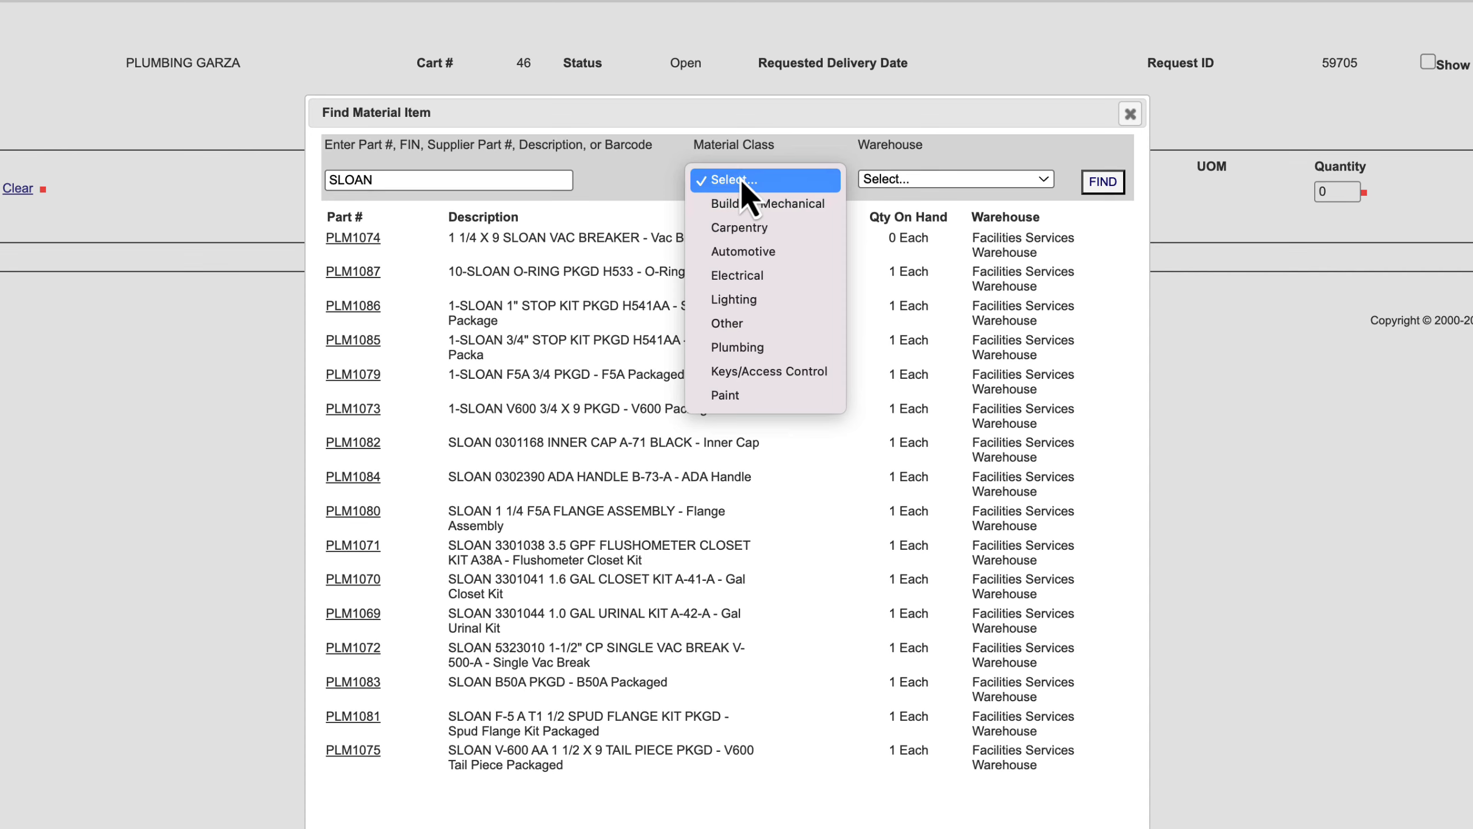
click(746, 231)
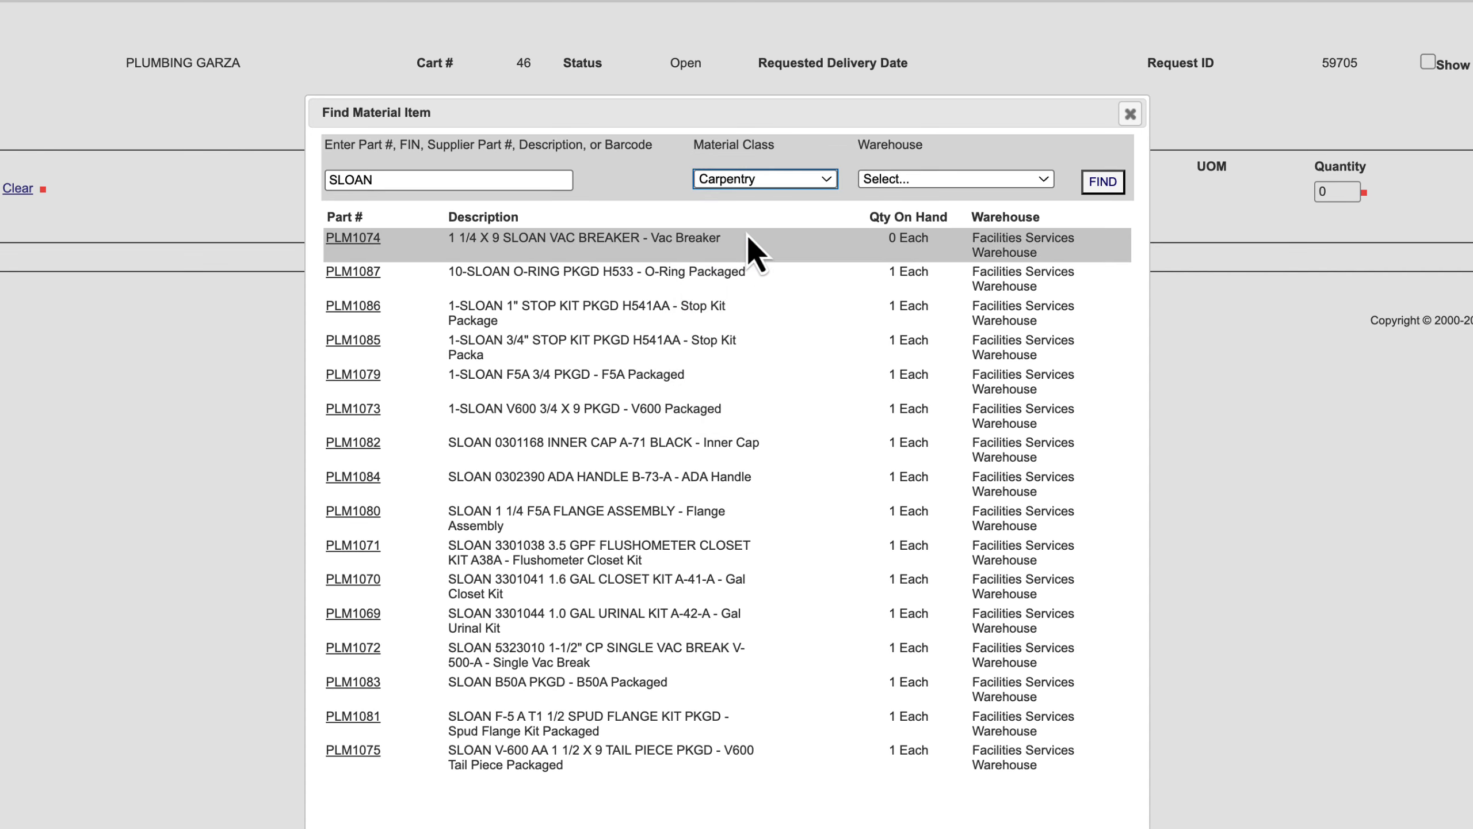
click(806, 179)
click(1105, 183)
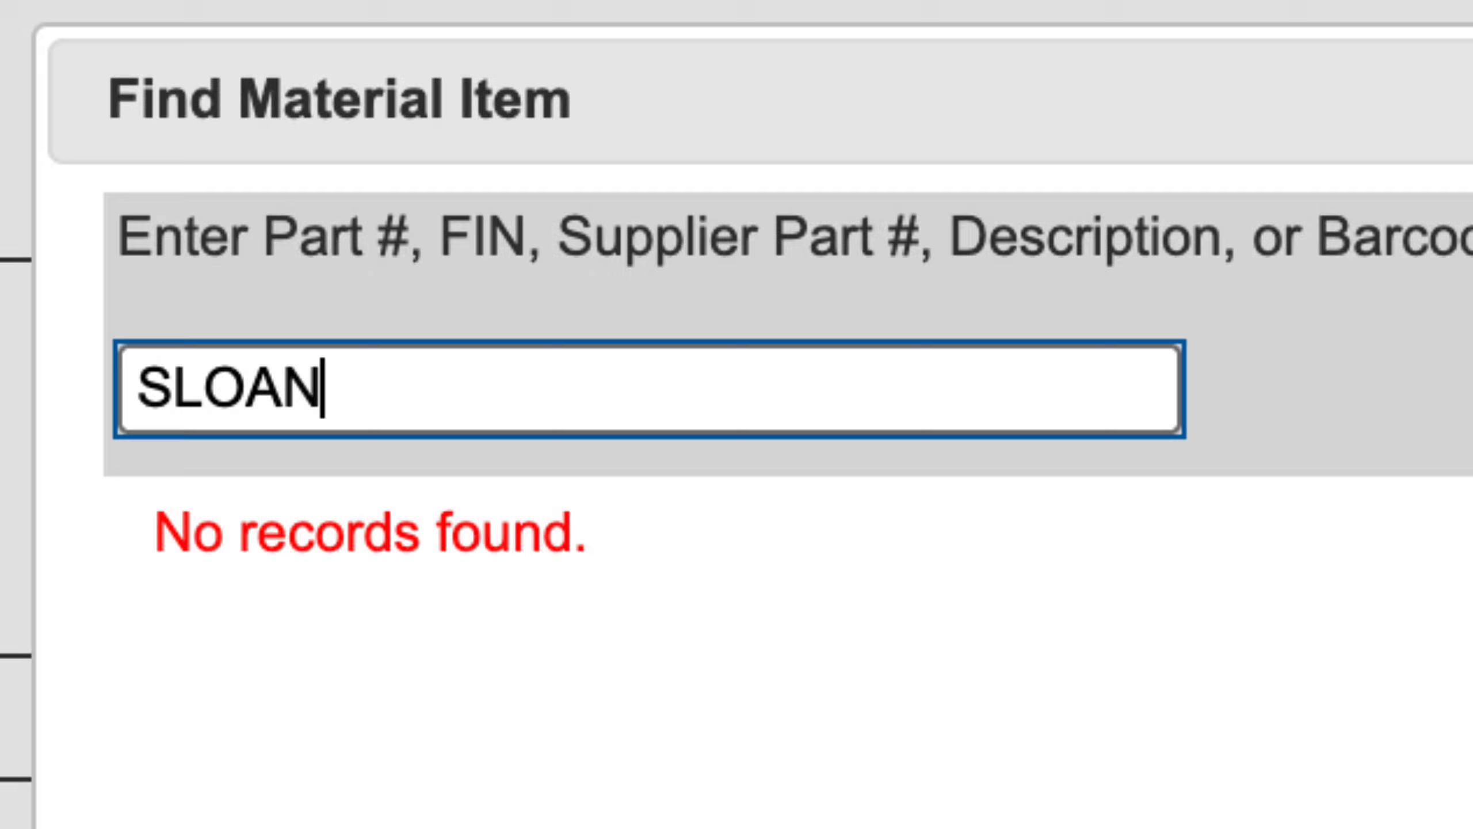
- Repeat the SLOAN material search with the Plumbing class
click(833, 247)
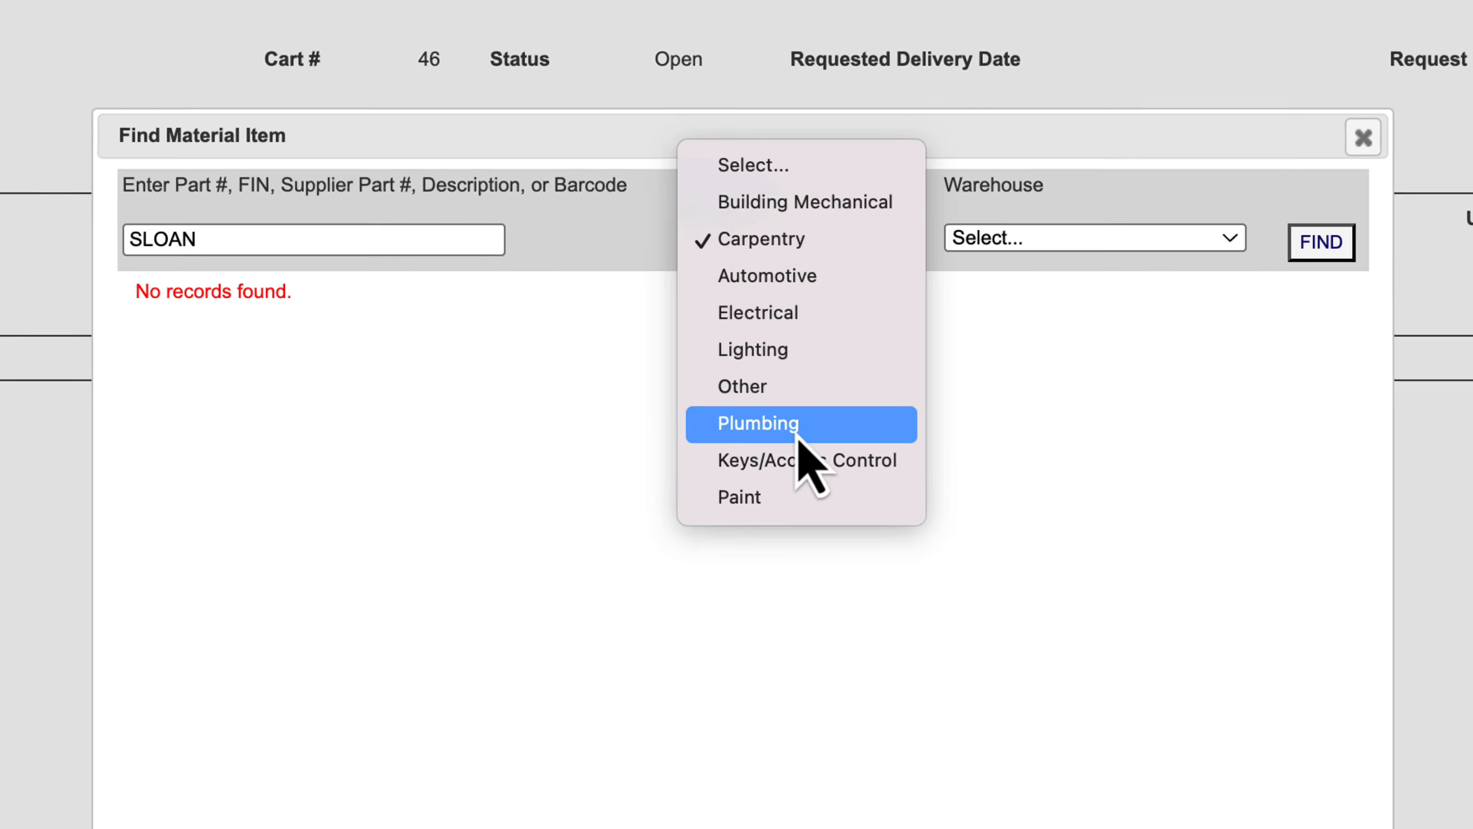
click(793, 443)
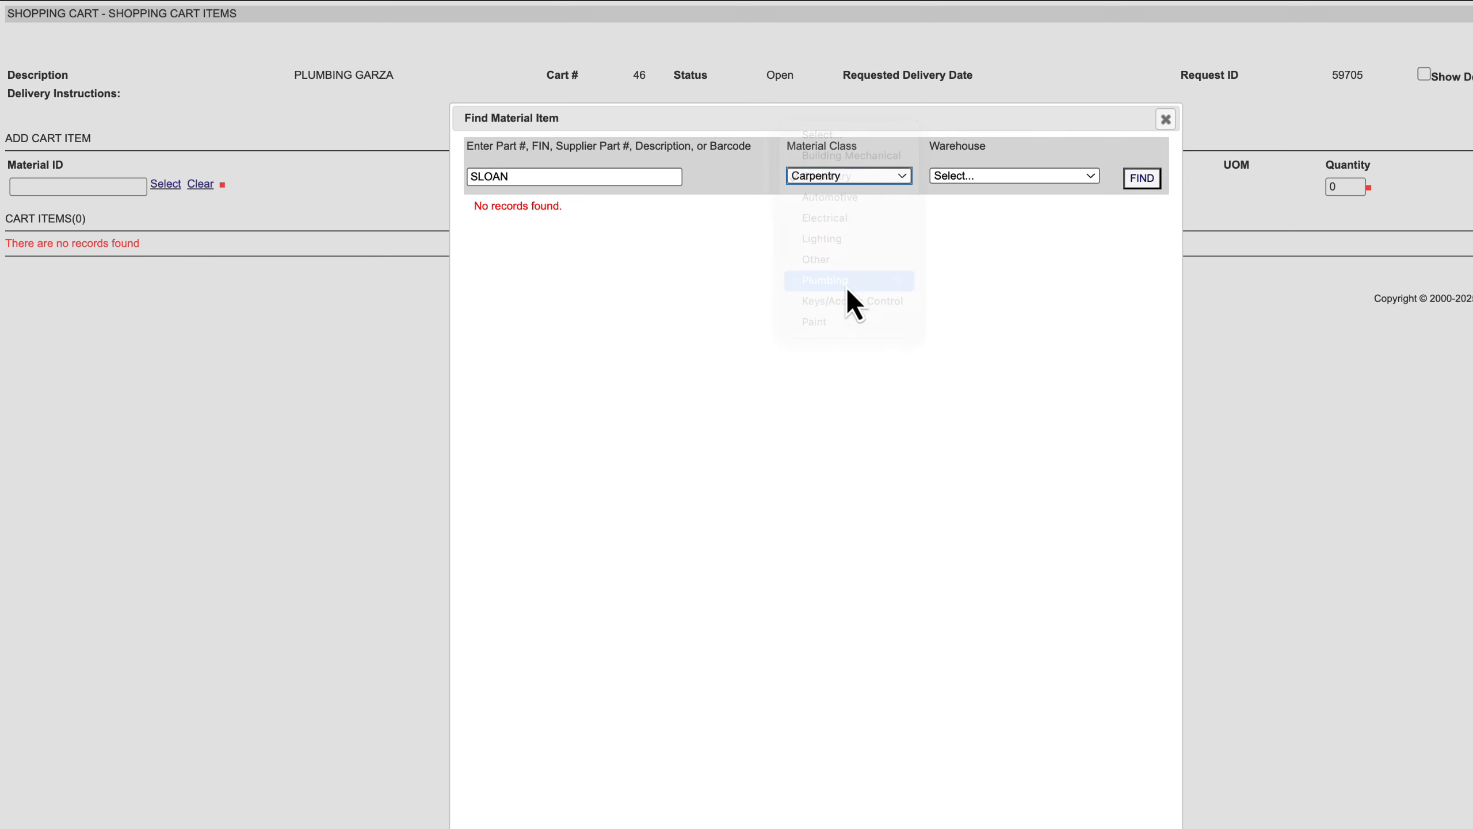
click(1141, 177)
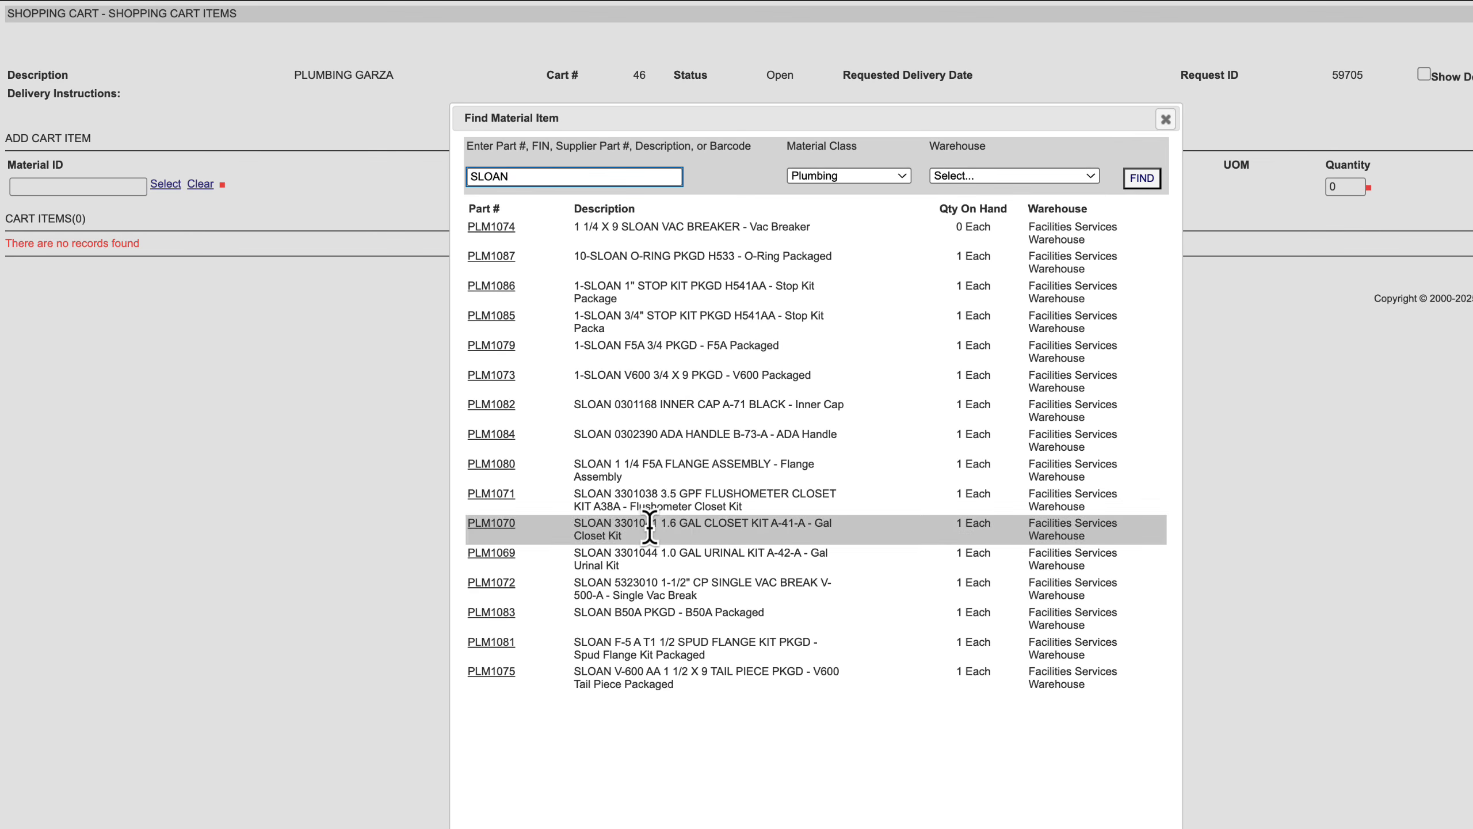
- Rerun the SLOAN search without a material class filter and check which warehouses can be chosen
click(860, 179)
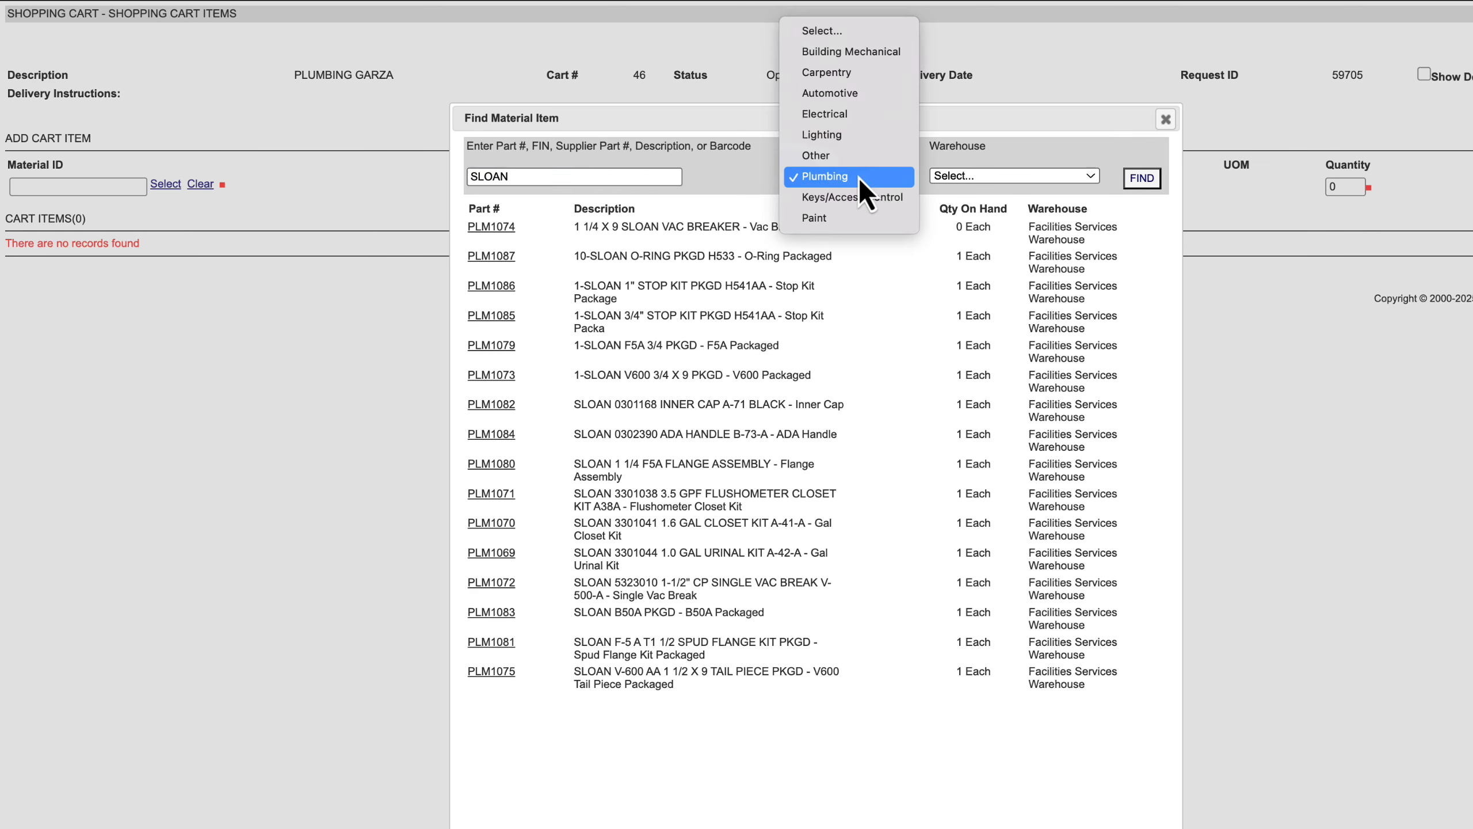
click(846, 32)
click(1140, 188)
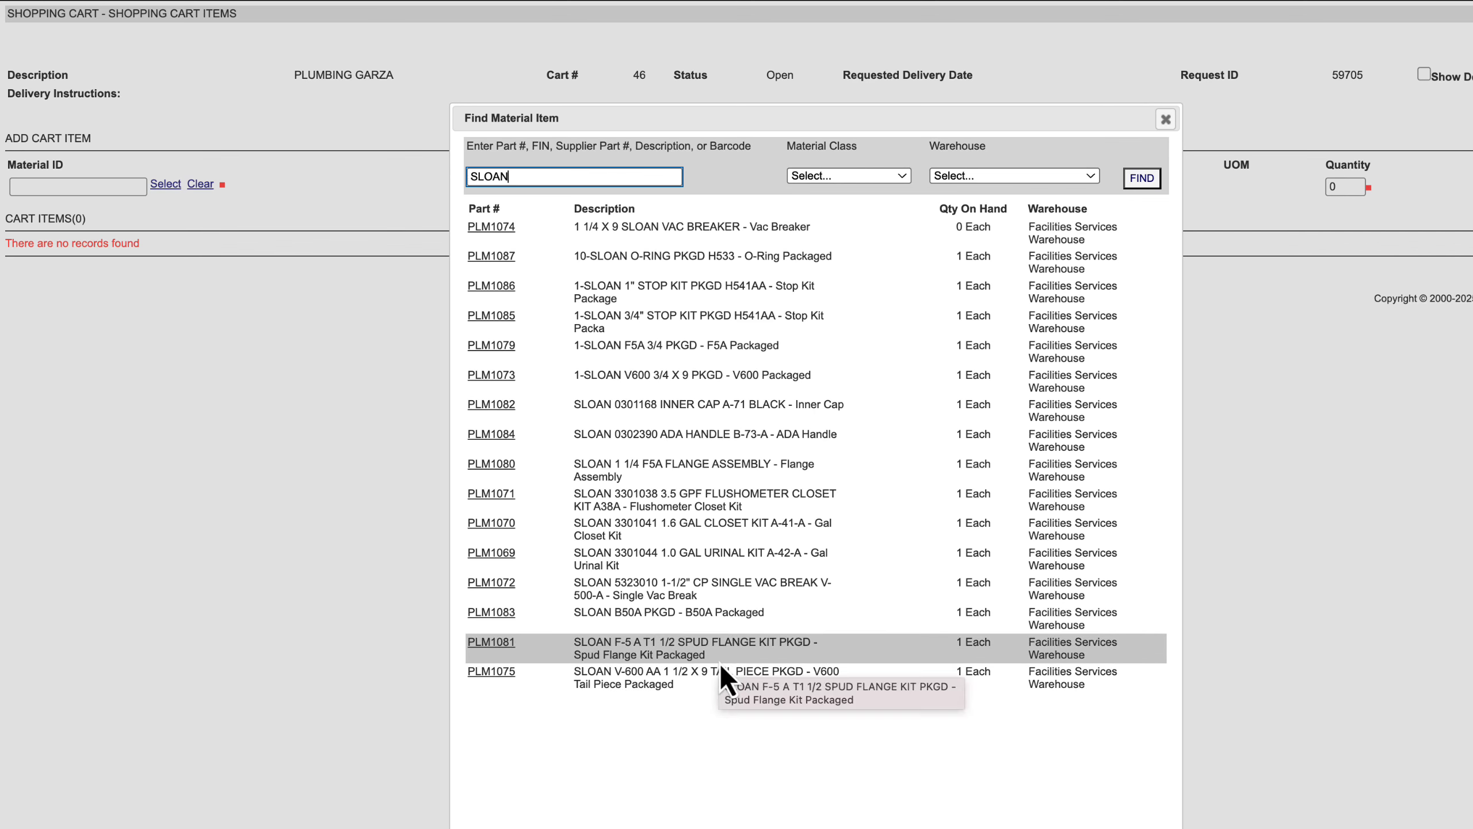
click(1045, 175)
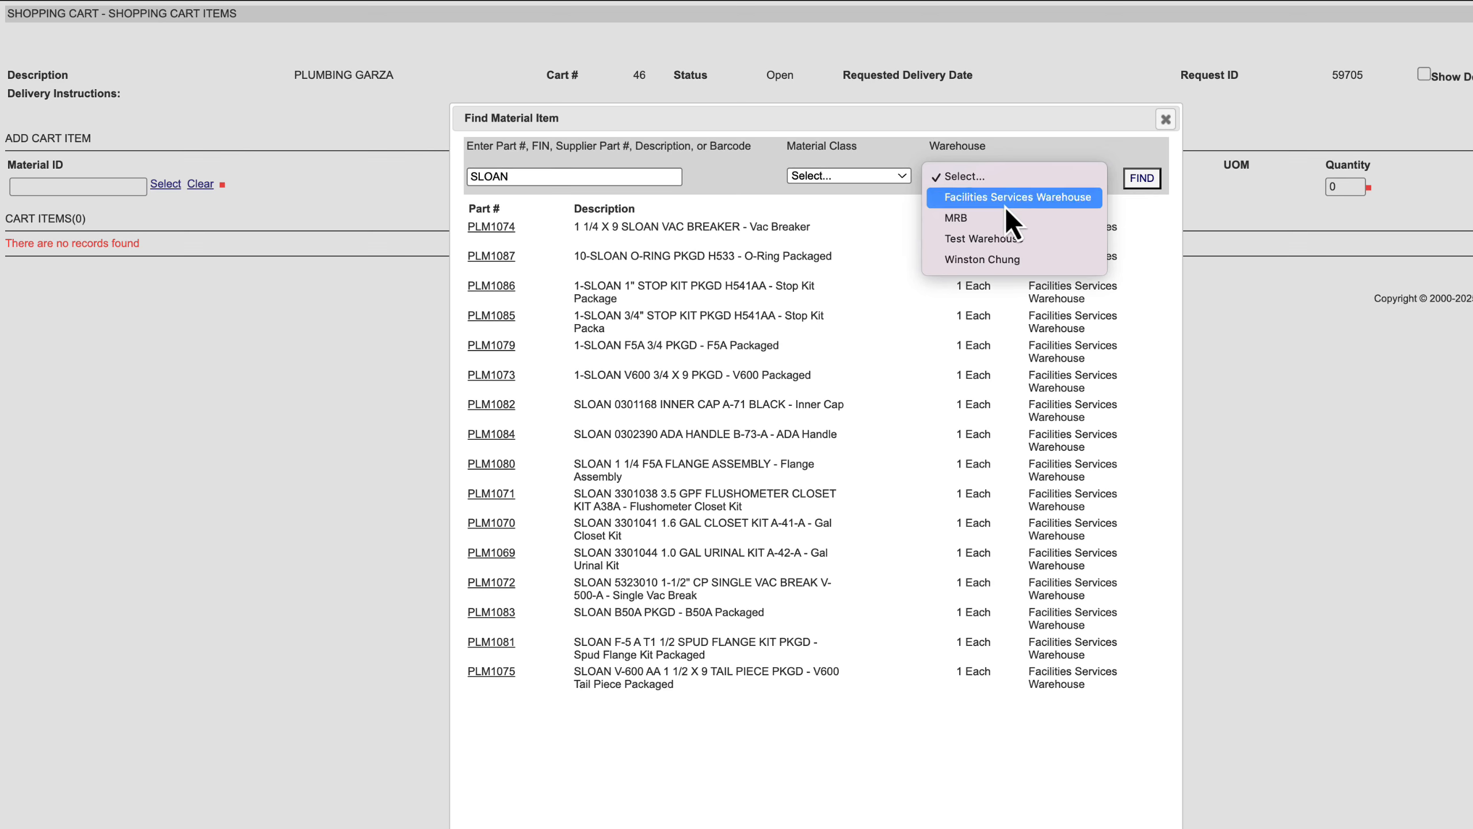
click(749, 182)
- Search the material items for 1/4 and look through the listed parts
click(523, 180)
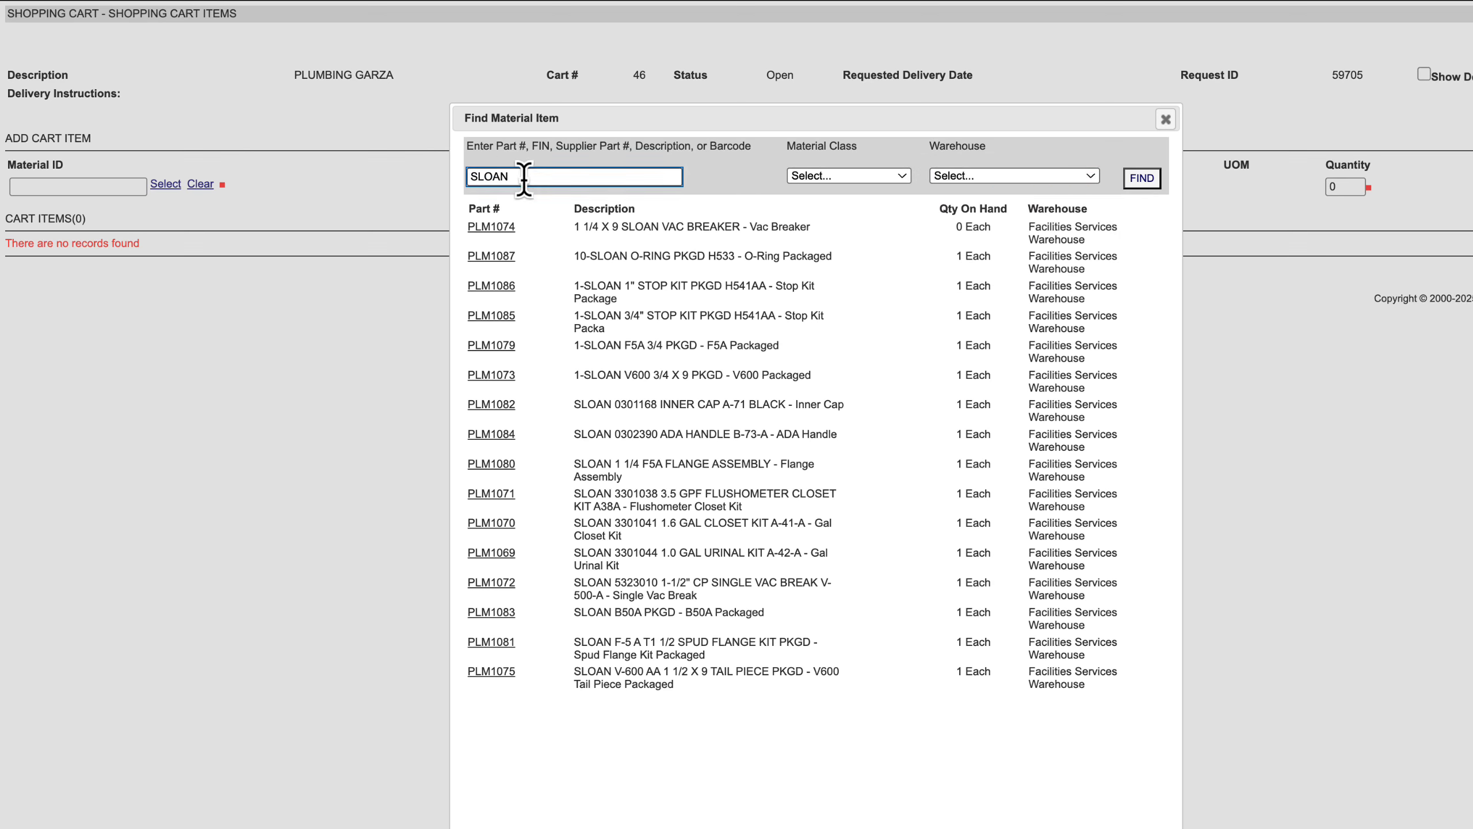
double_click(524, 180)
text(1/4)
click(1141, 179)
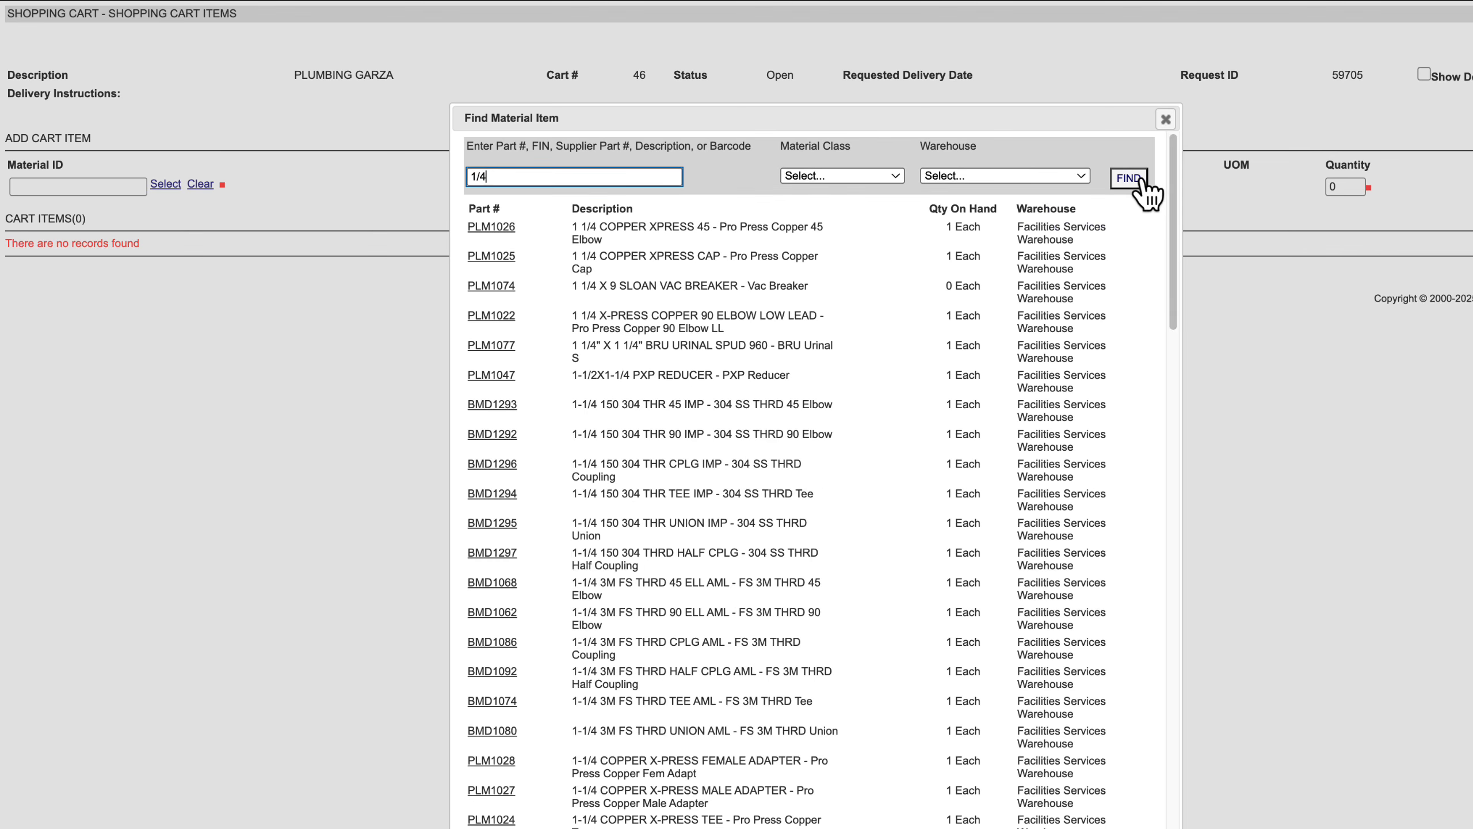
scroll(888, 341, down, 10)
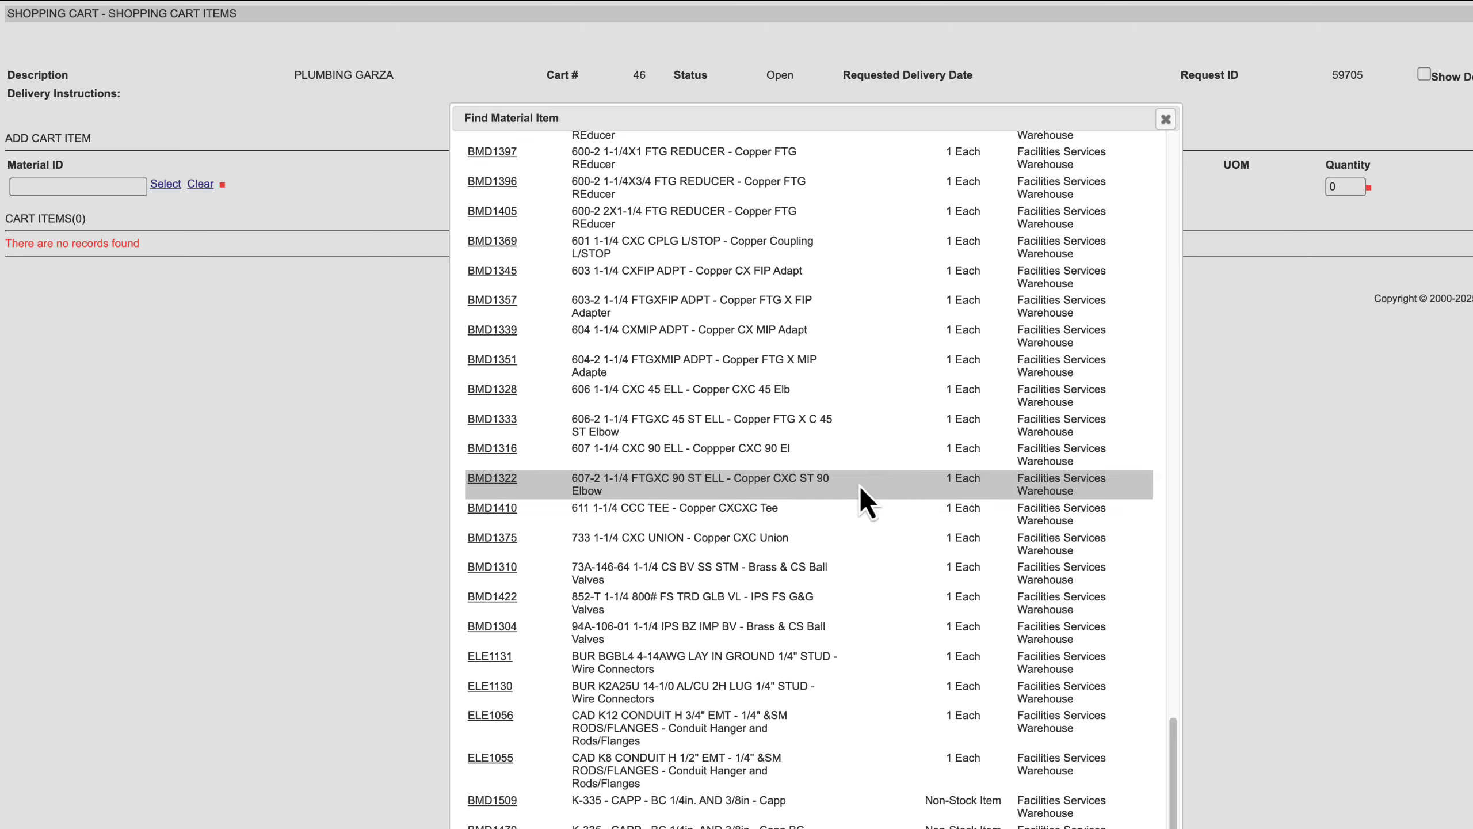
scroll(872, 494, up, 15)
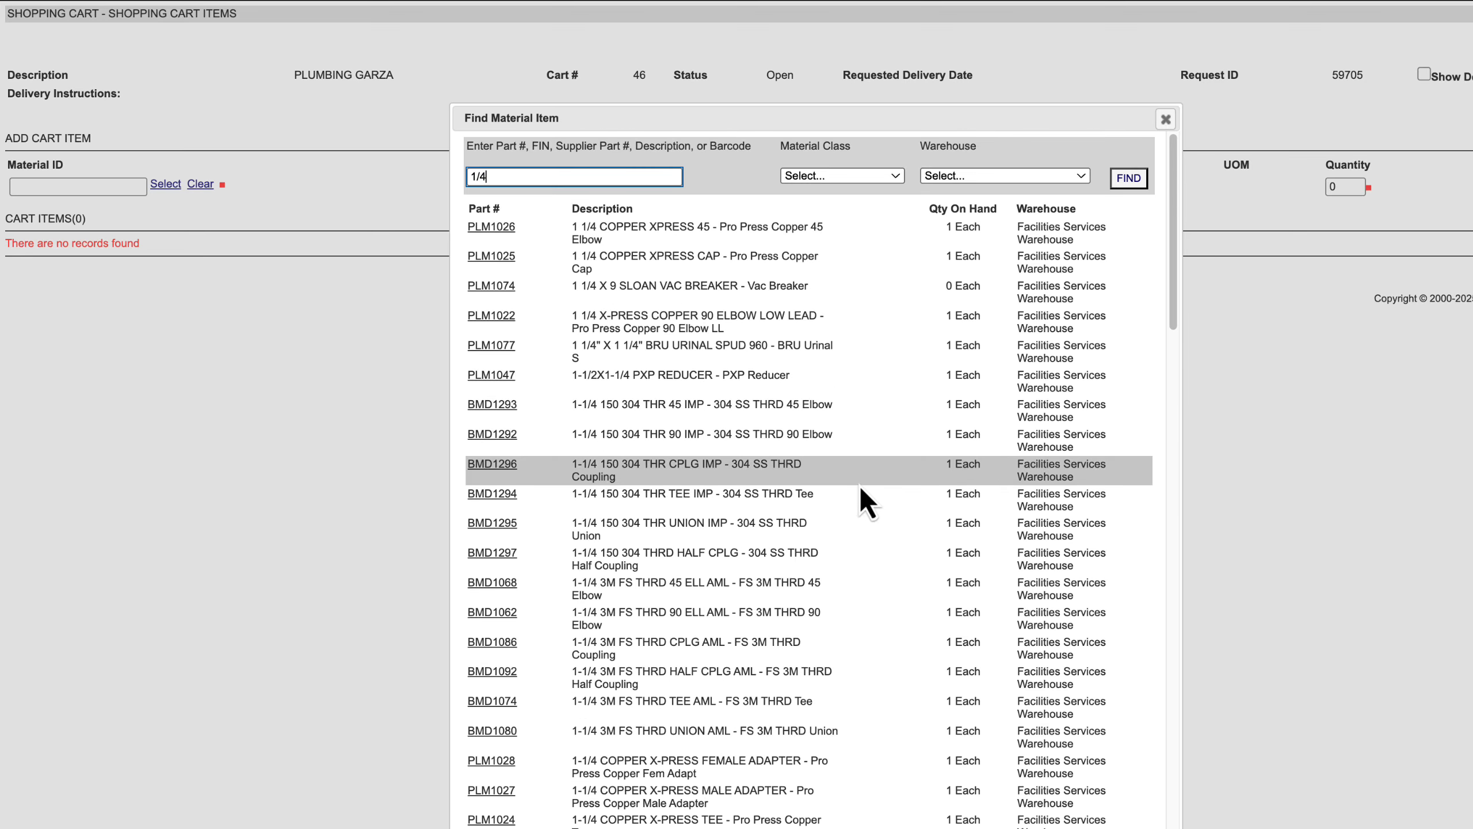
scroll(861, 488, down, 15)
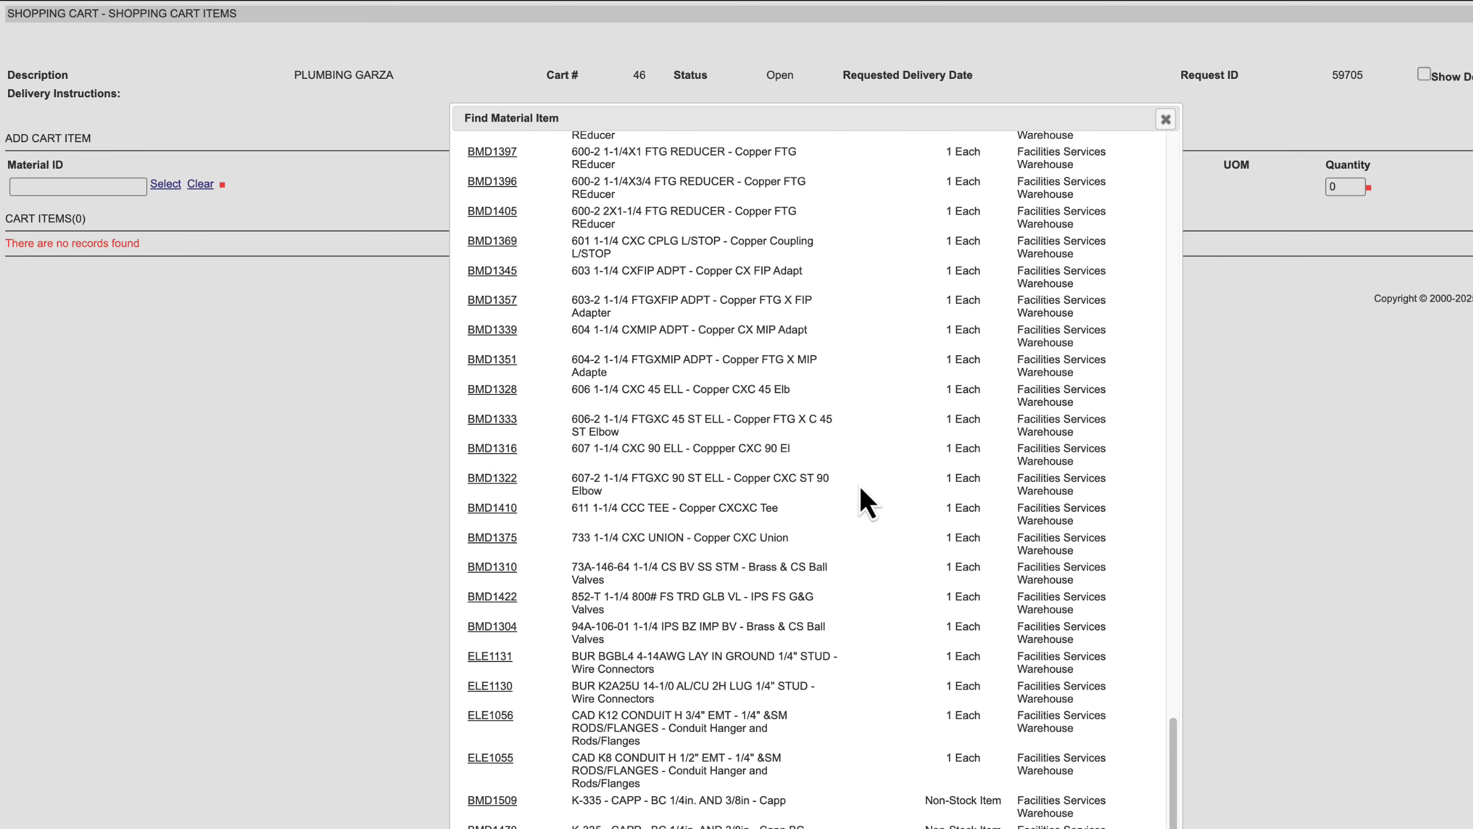
scroll(858, 483, up, 15)
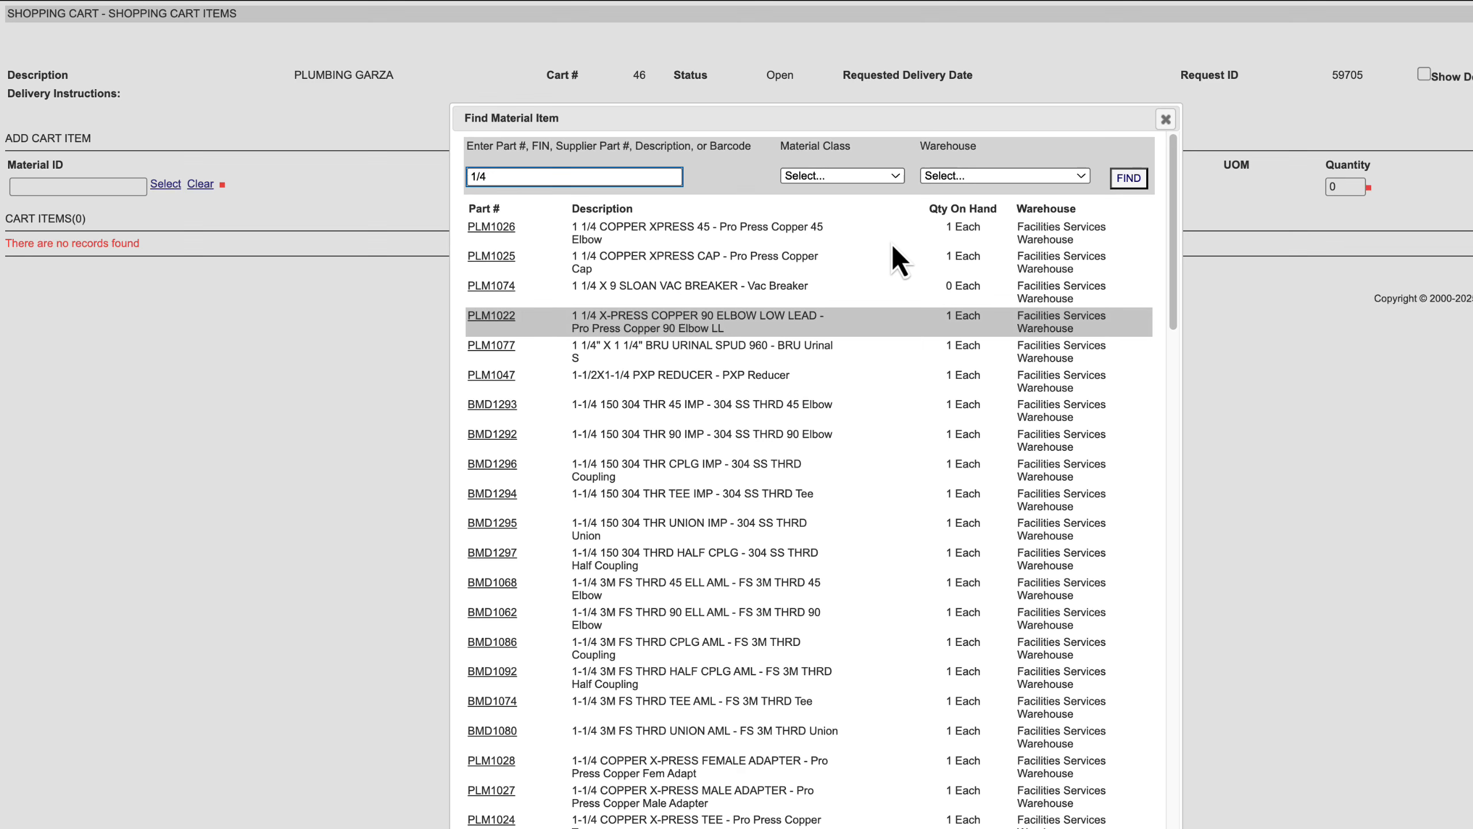
- Limit the 1/4 search to the Electrical material class and select wire connector ELE1130
click(882, 178)
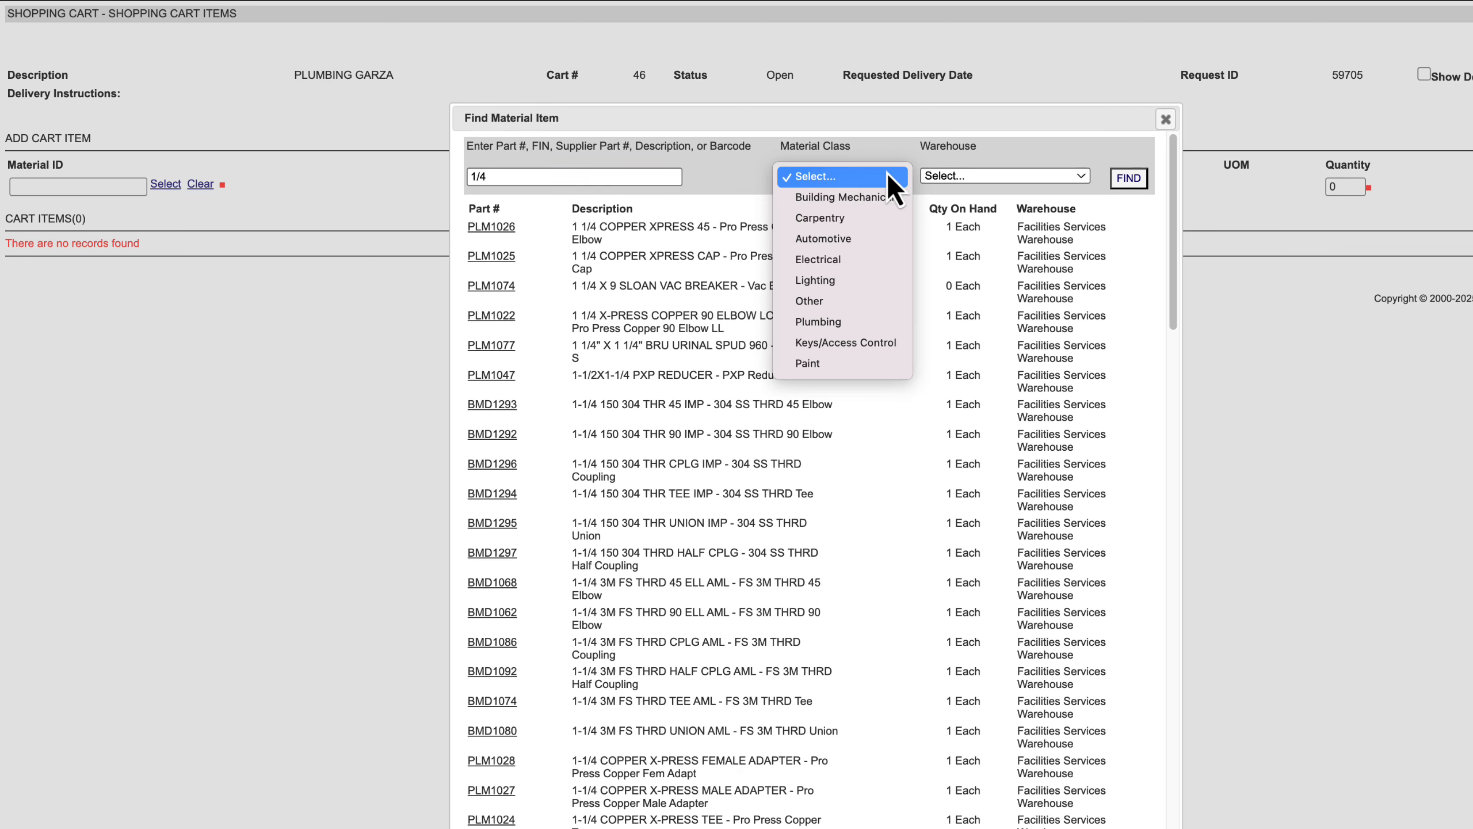
click(833, 259)
click(1131, 180)
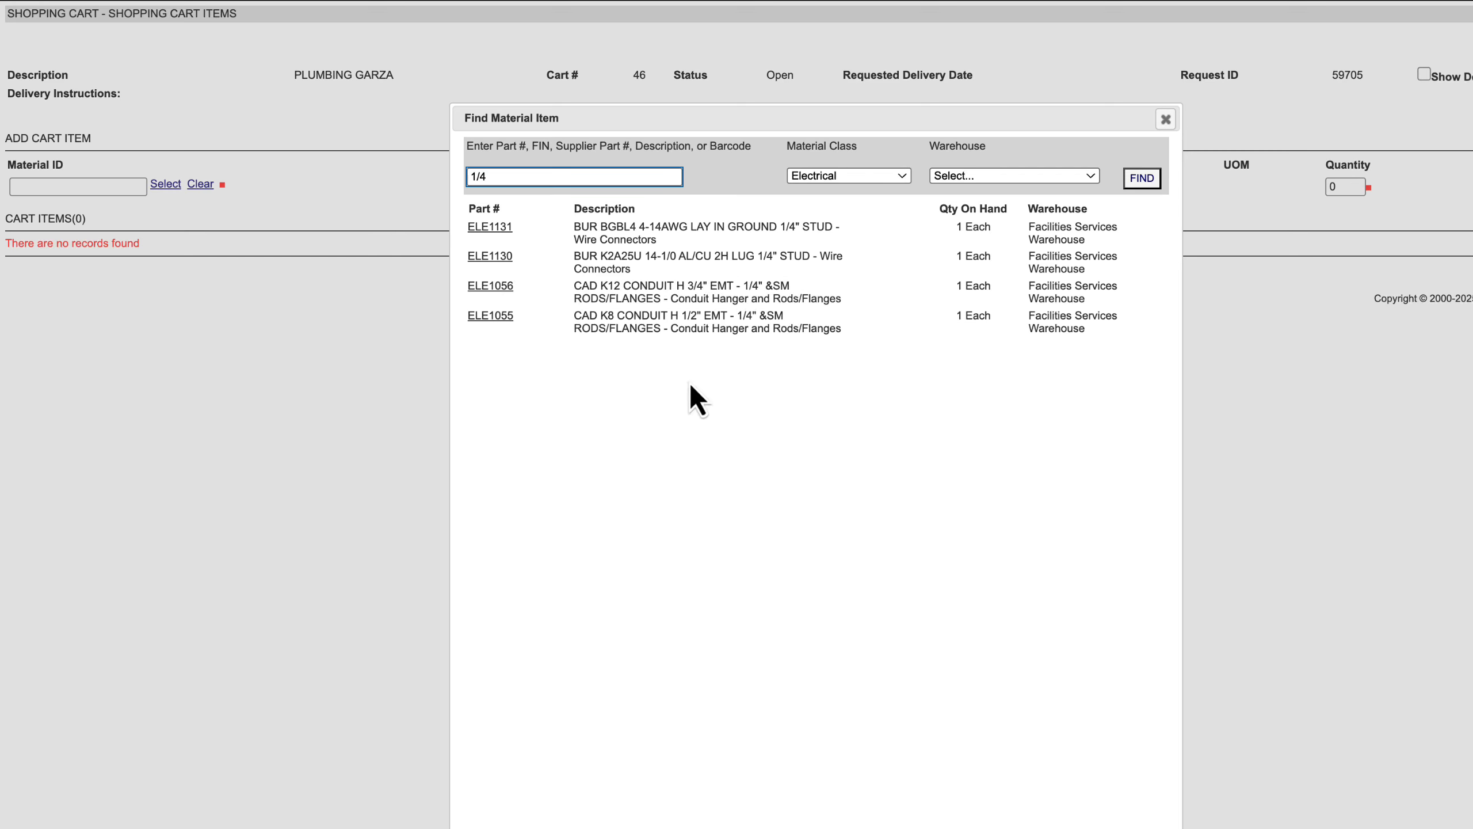
click(498, 257)
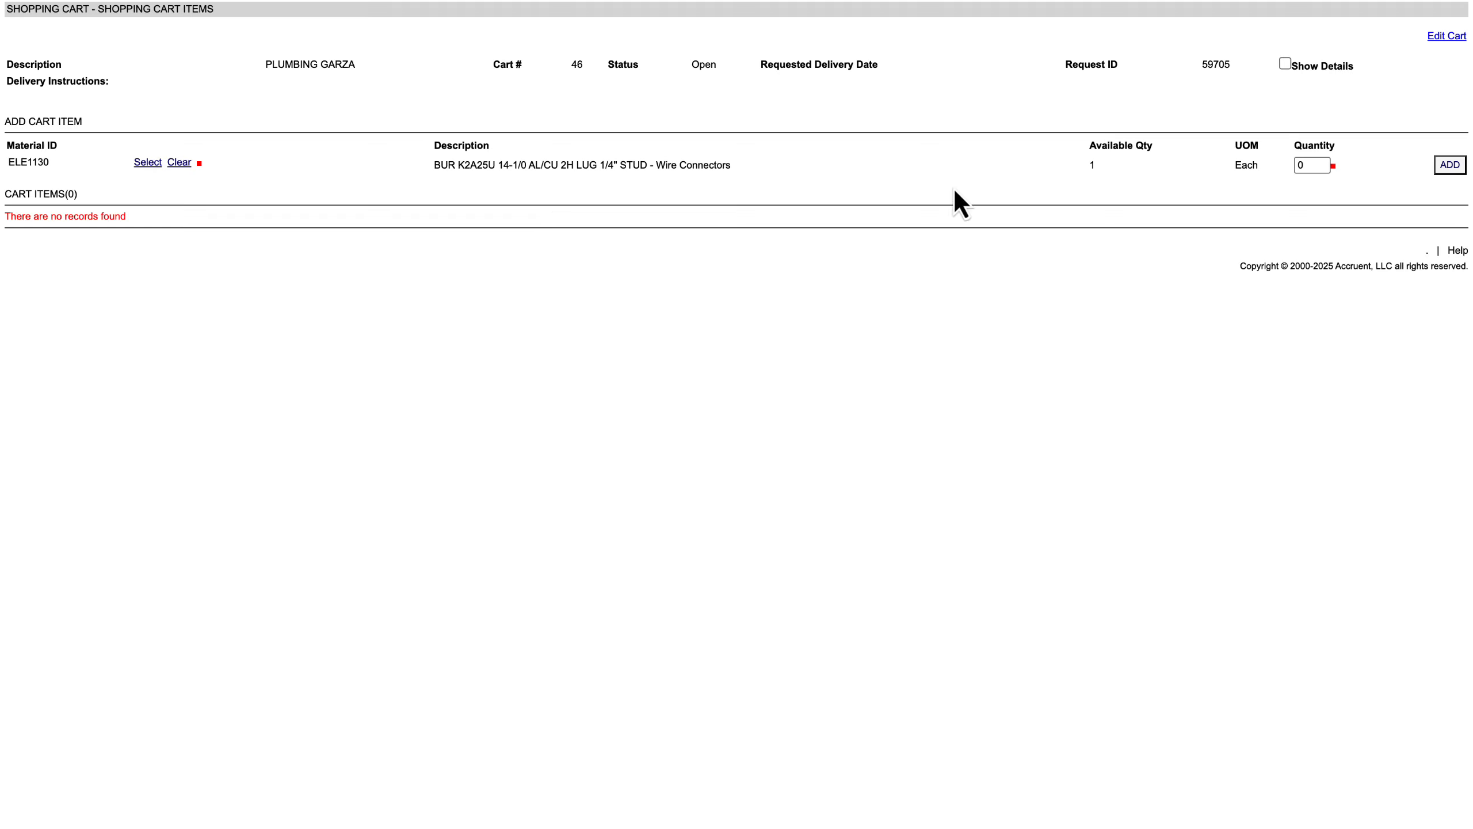
- Add ELE1130 to the cart with a quantity of 1
click(1312, 166)
key(BackSpace)
click(1450, 165)
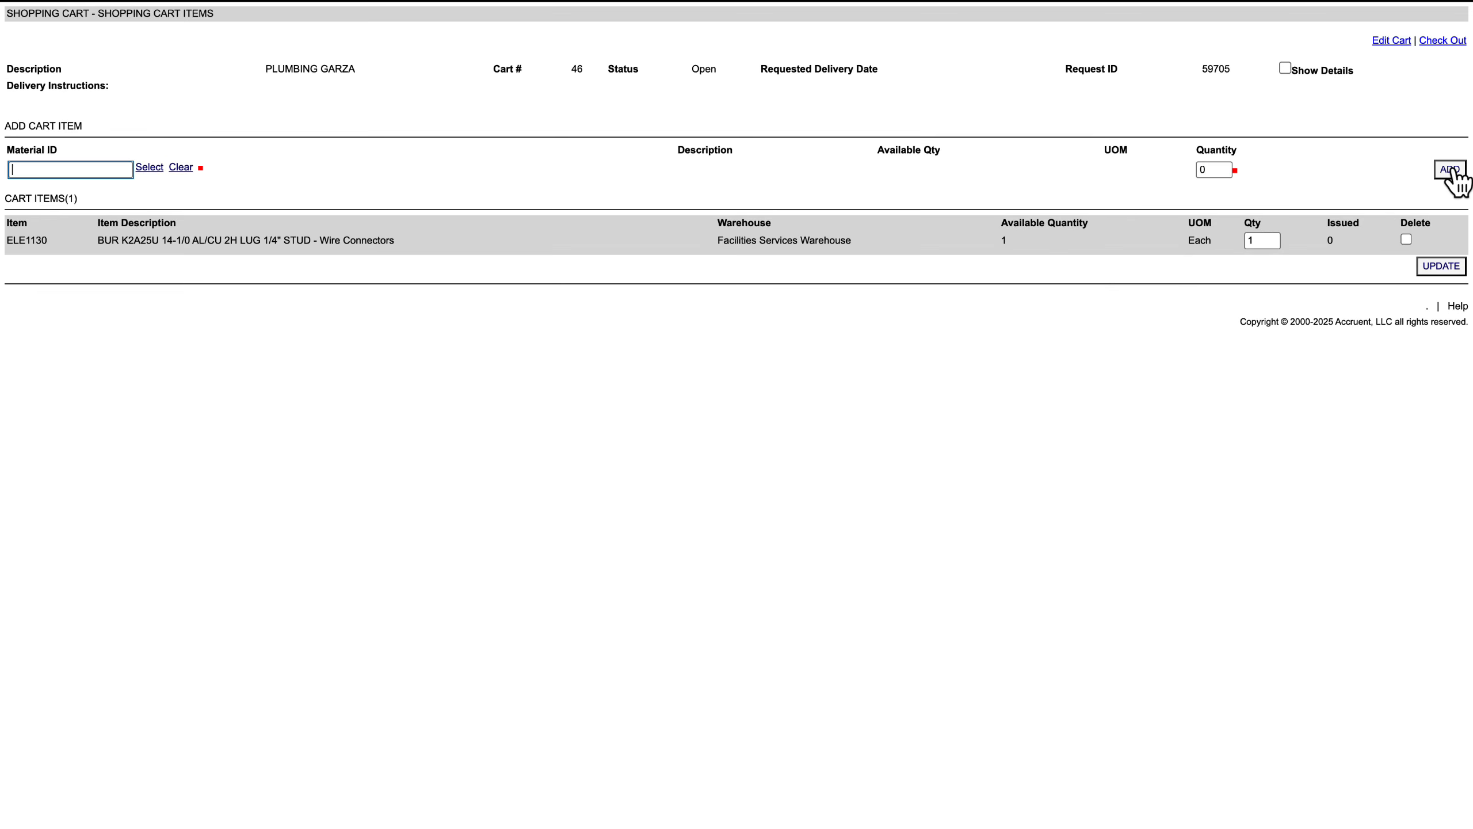
- Search the material items for nipple and select the 1/2X2-1/2 brass nipple BMD1185
click(149, 169)
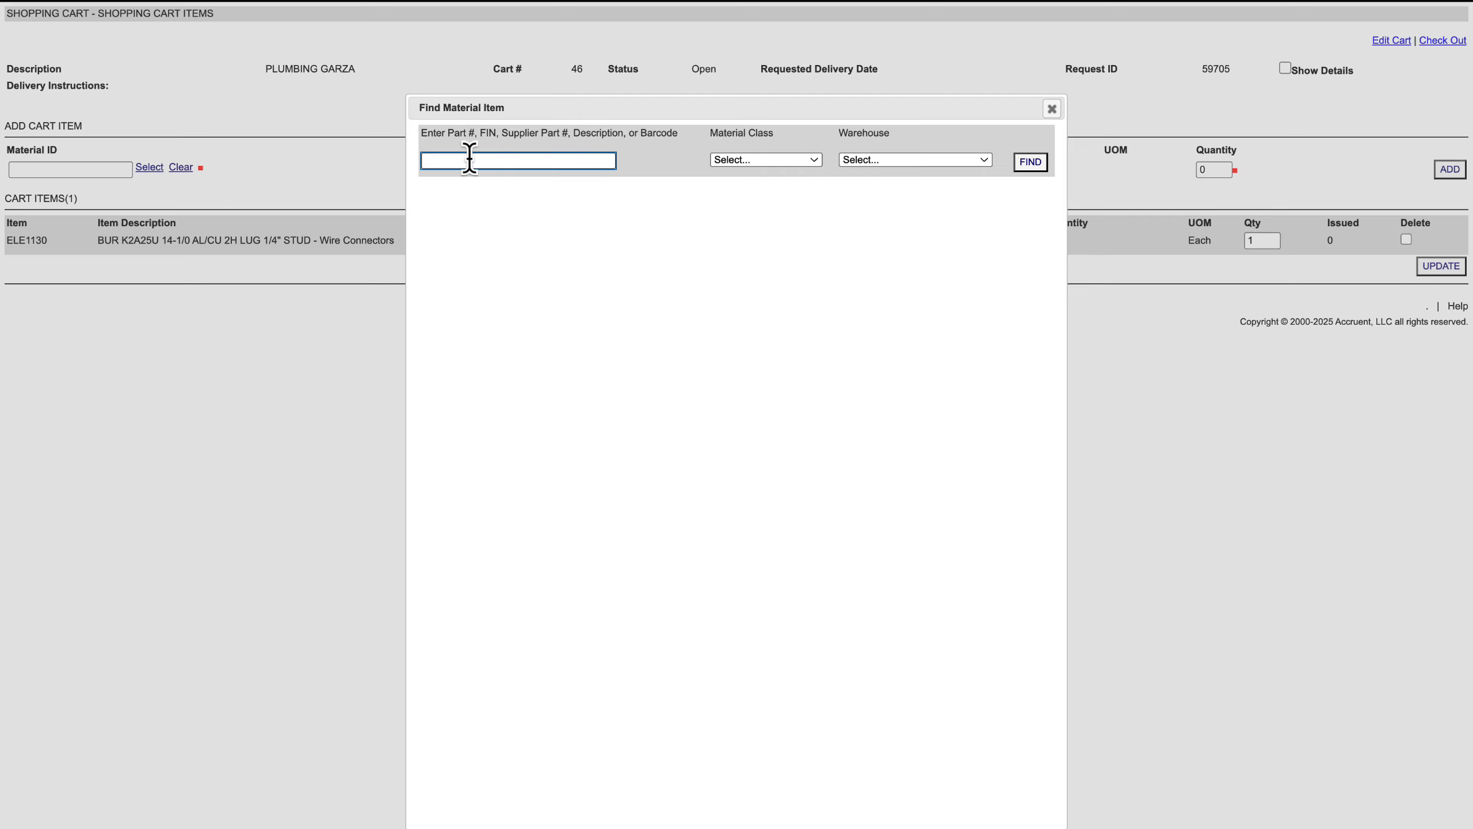
text(nipple)
key(Return)
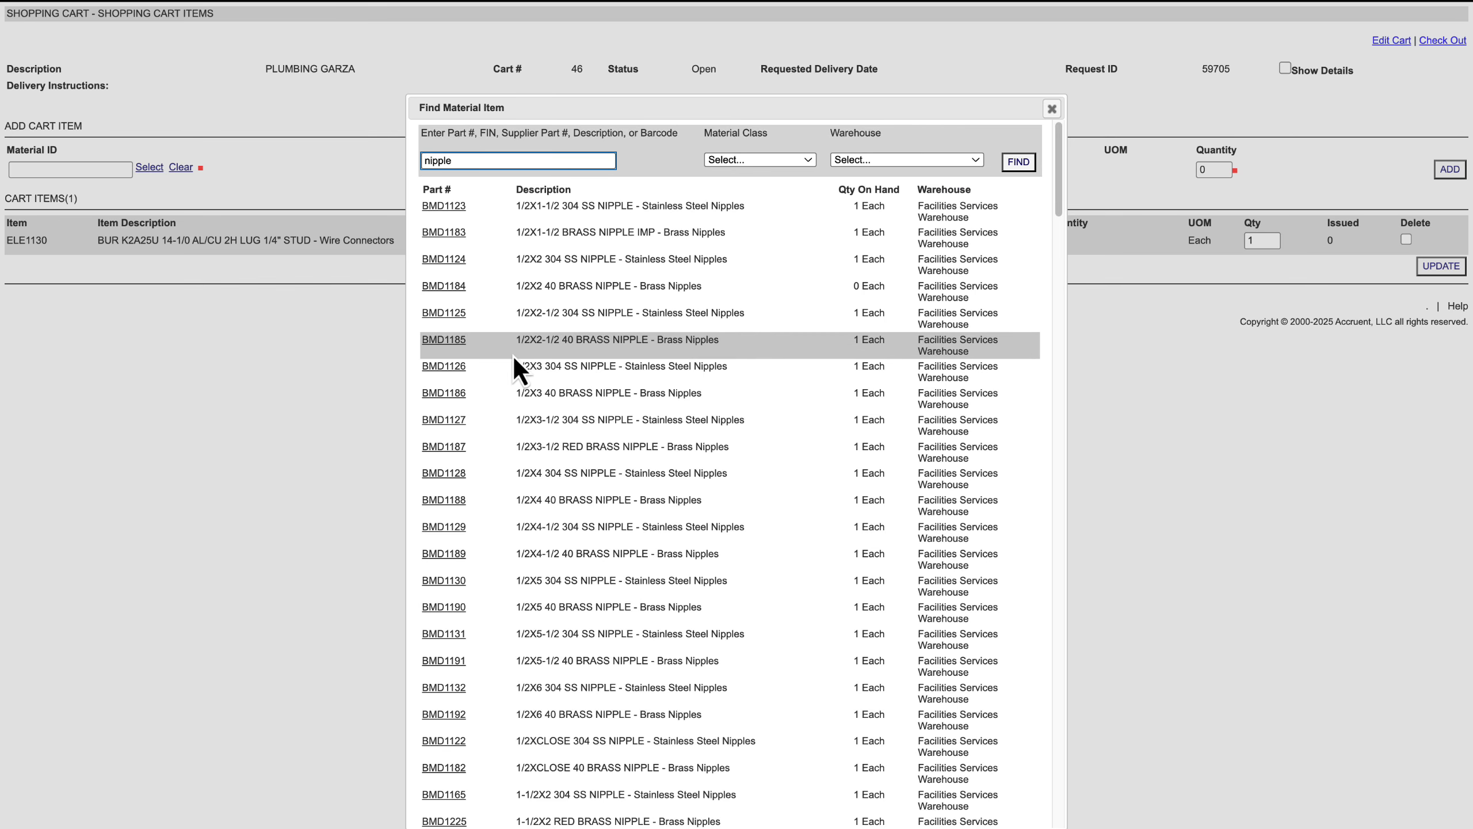
click(443, 343)
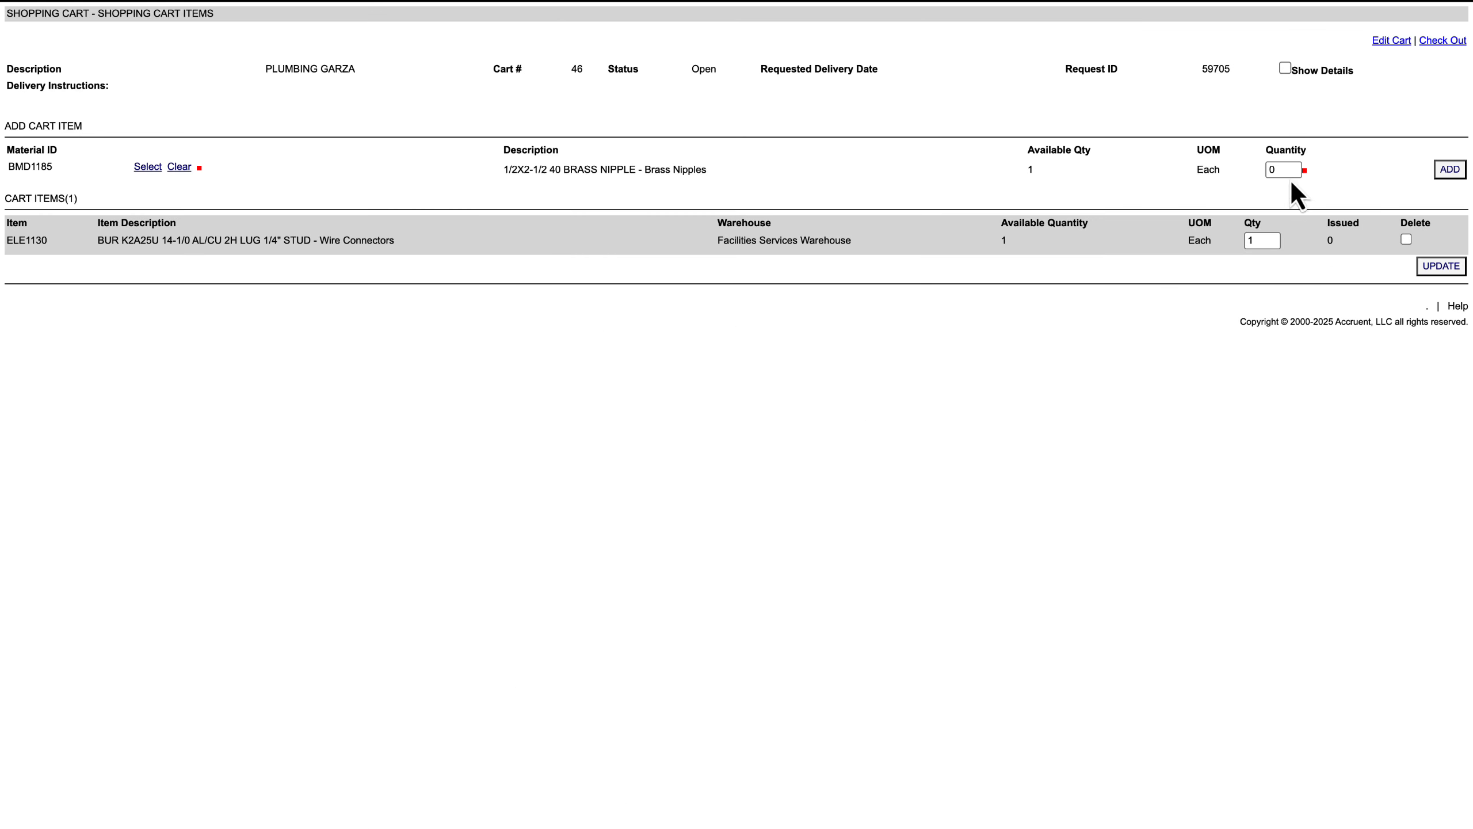
- Add the brass nipple BMD1185 to the cart with a quantity of 1
double_click(1285, 169)
text(1)
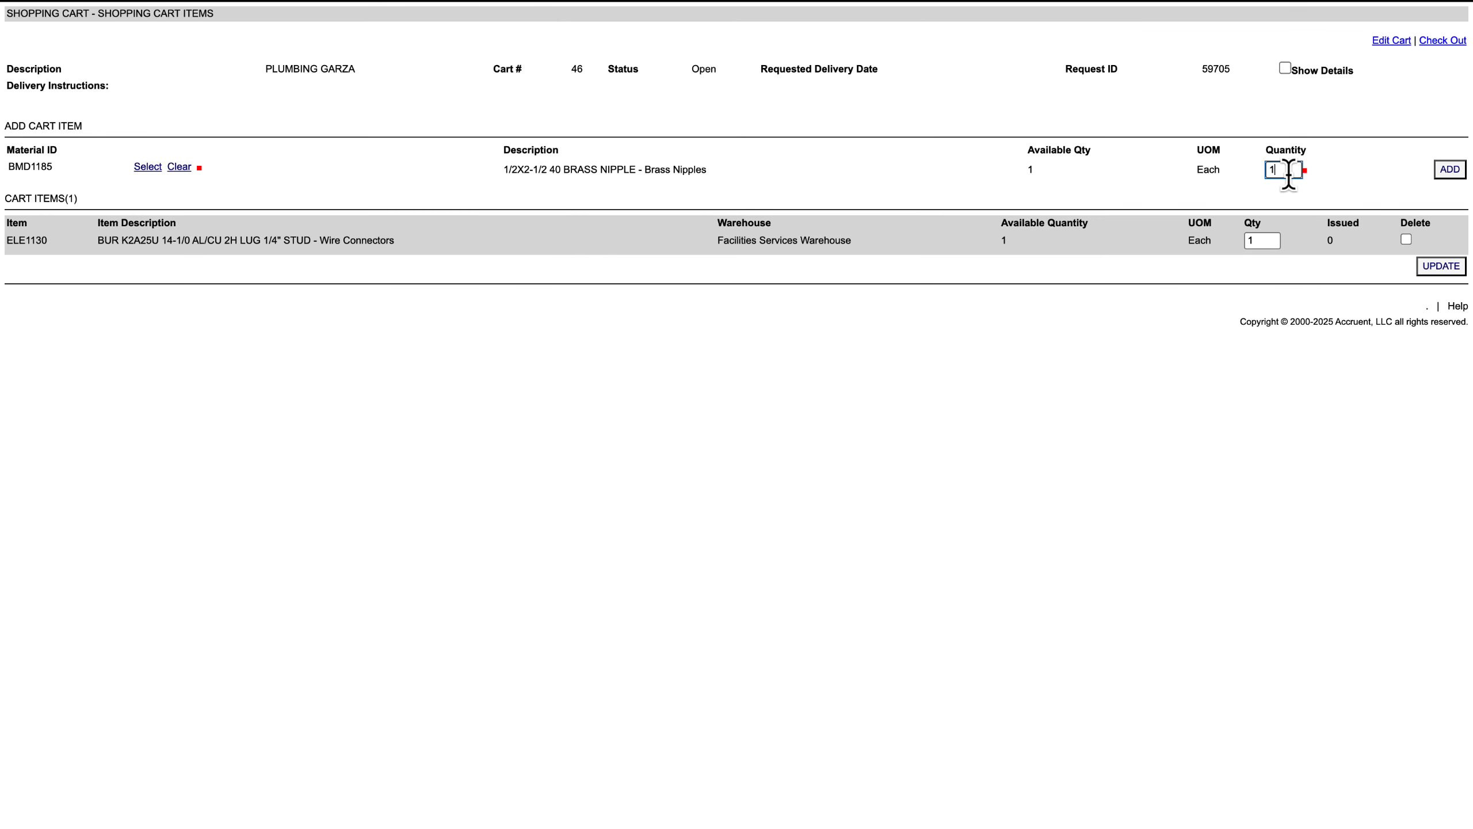
click(1457, 170)
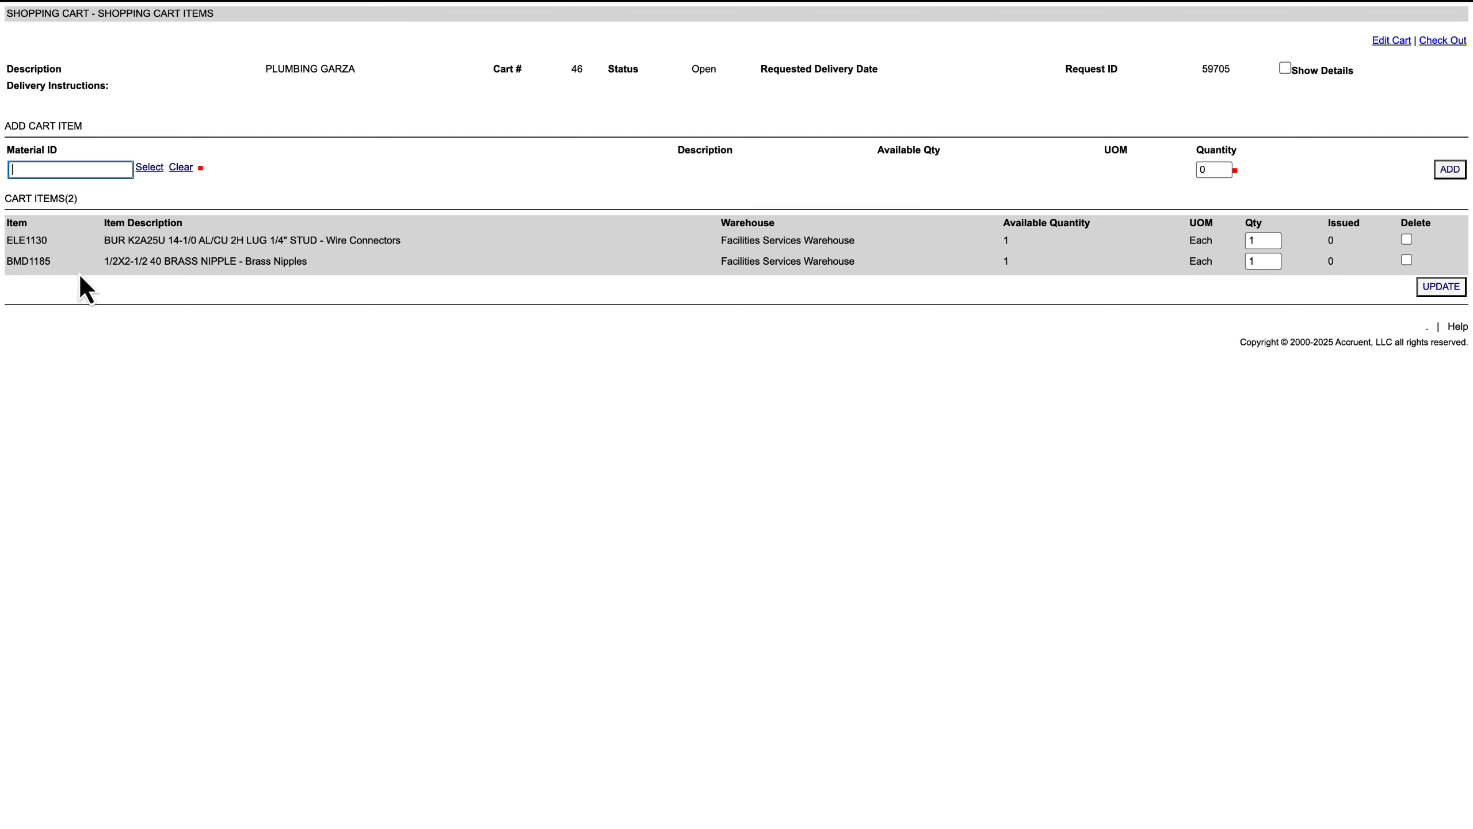
- Search the material items for hose, select the male hose bibb PLM1067 and add it to the cart with a quantity of 1
click(149, 169)
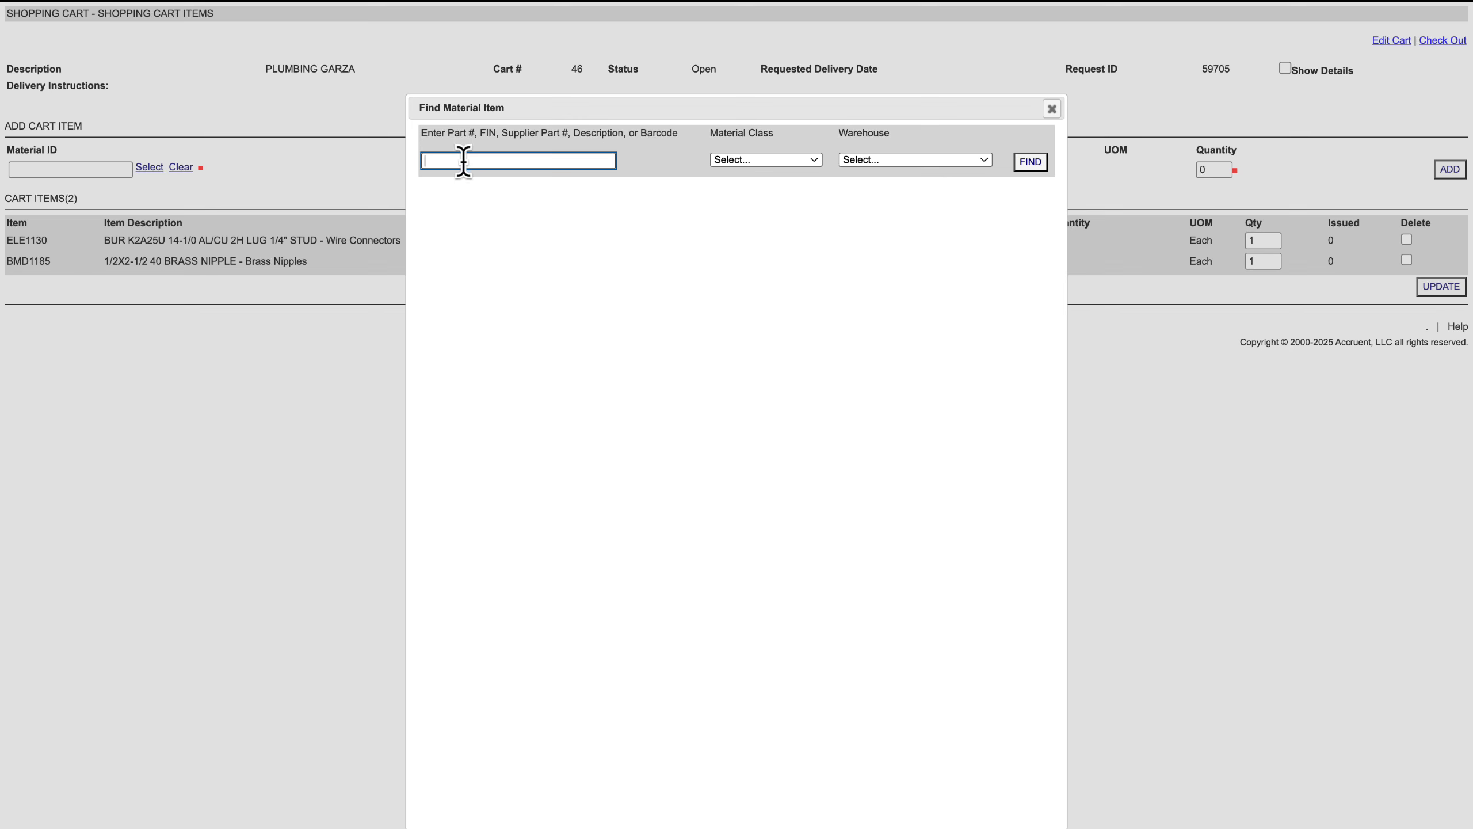
text(hose)
click(1018, 163)
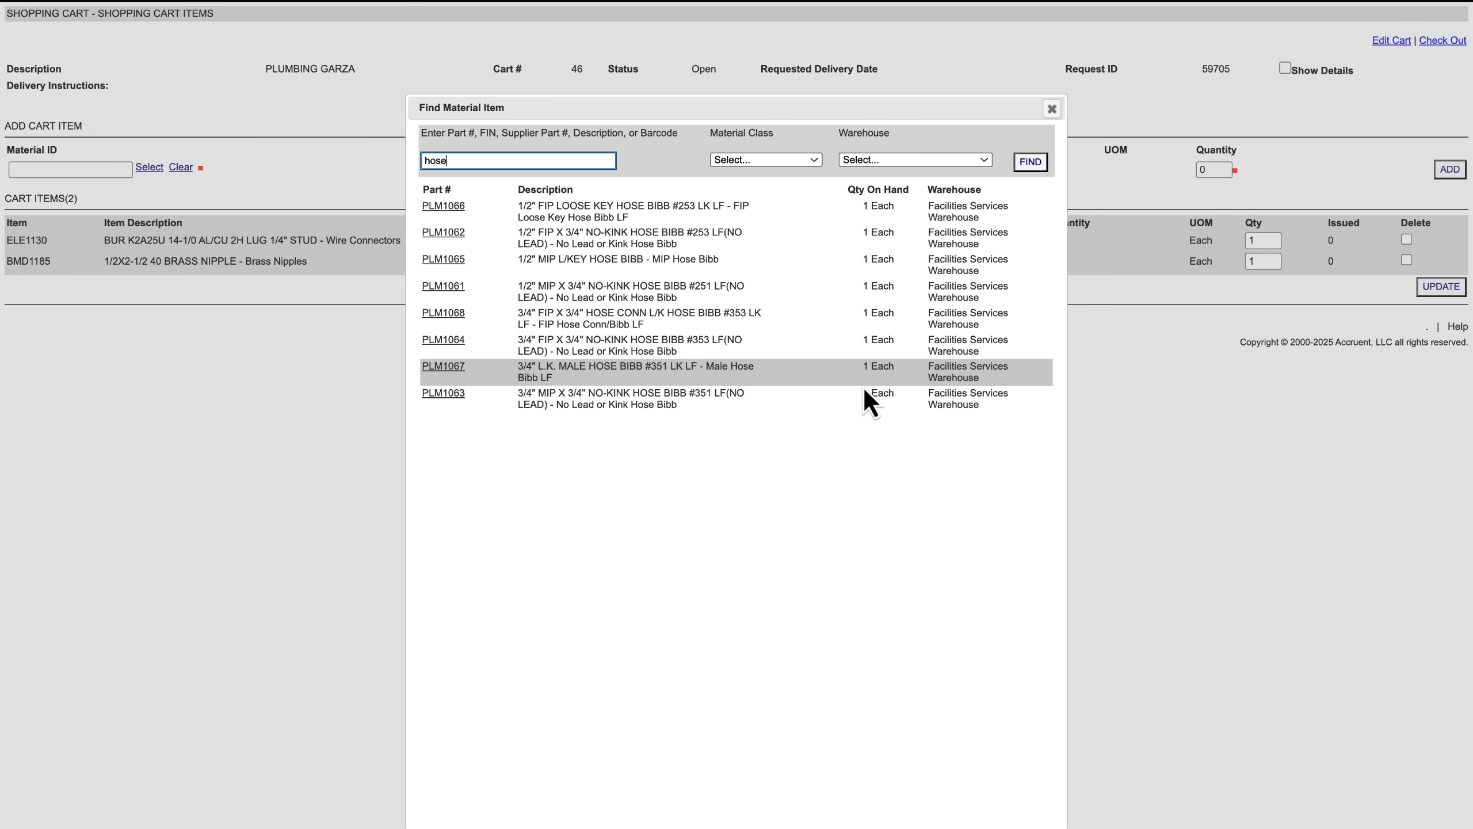
click(443, 369)
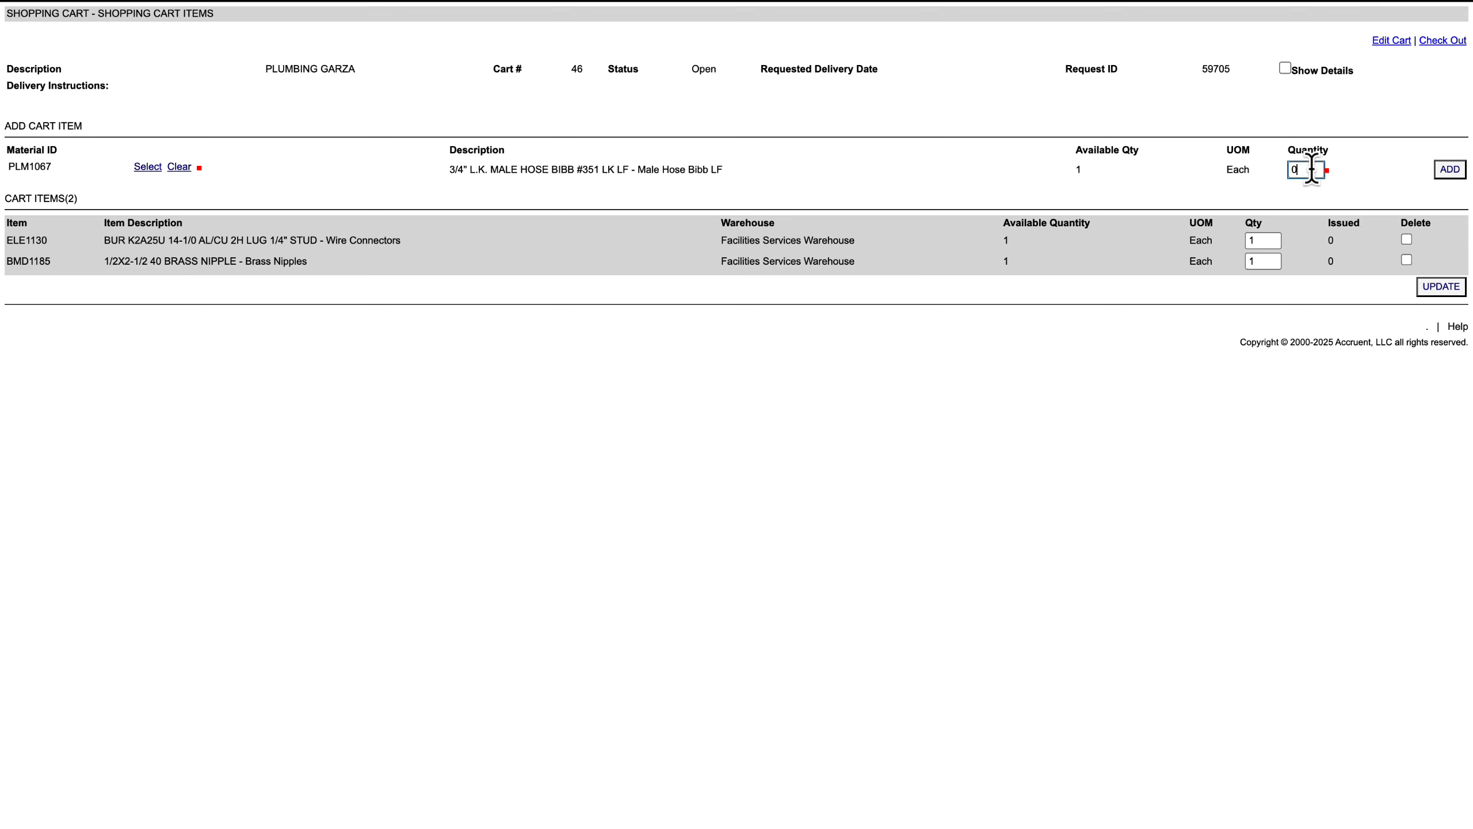
click(1449, 170)
- Search the material items for belt and select fan belt AUTO1002 from the Facilities Services Warehouse
click(150, 168)
text(belt)
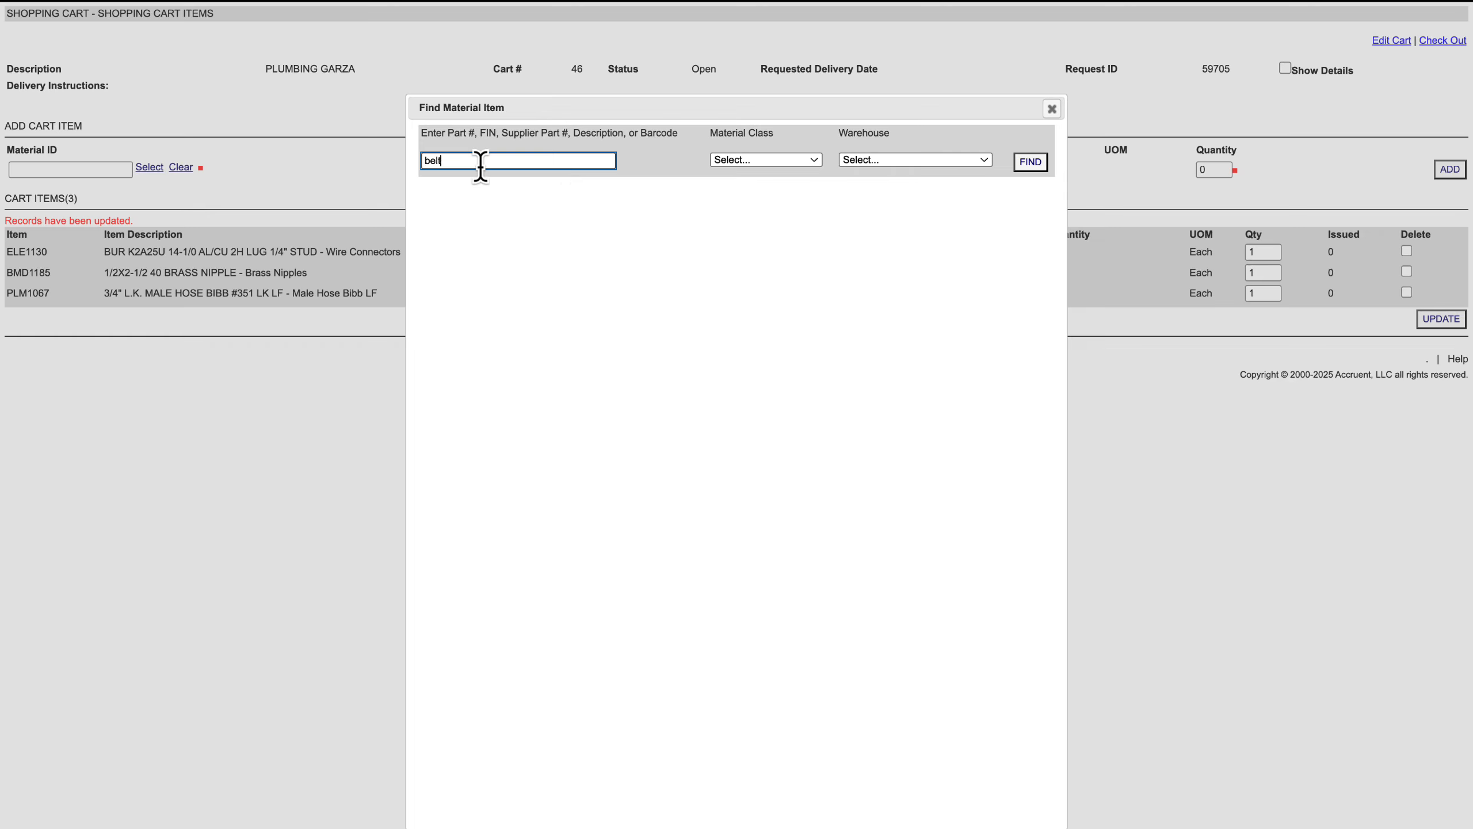
click(1030, 162)
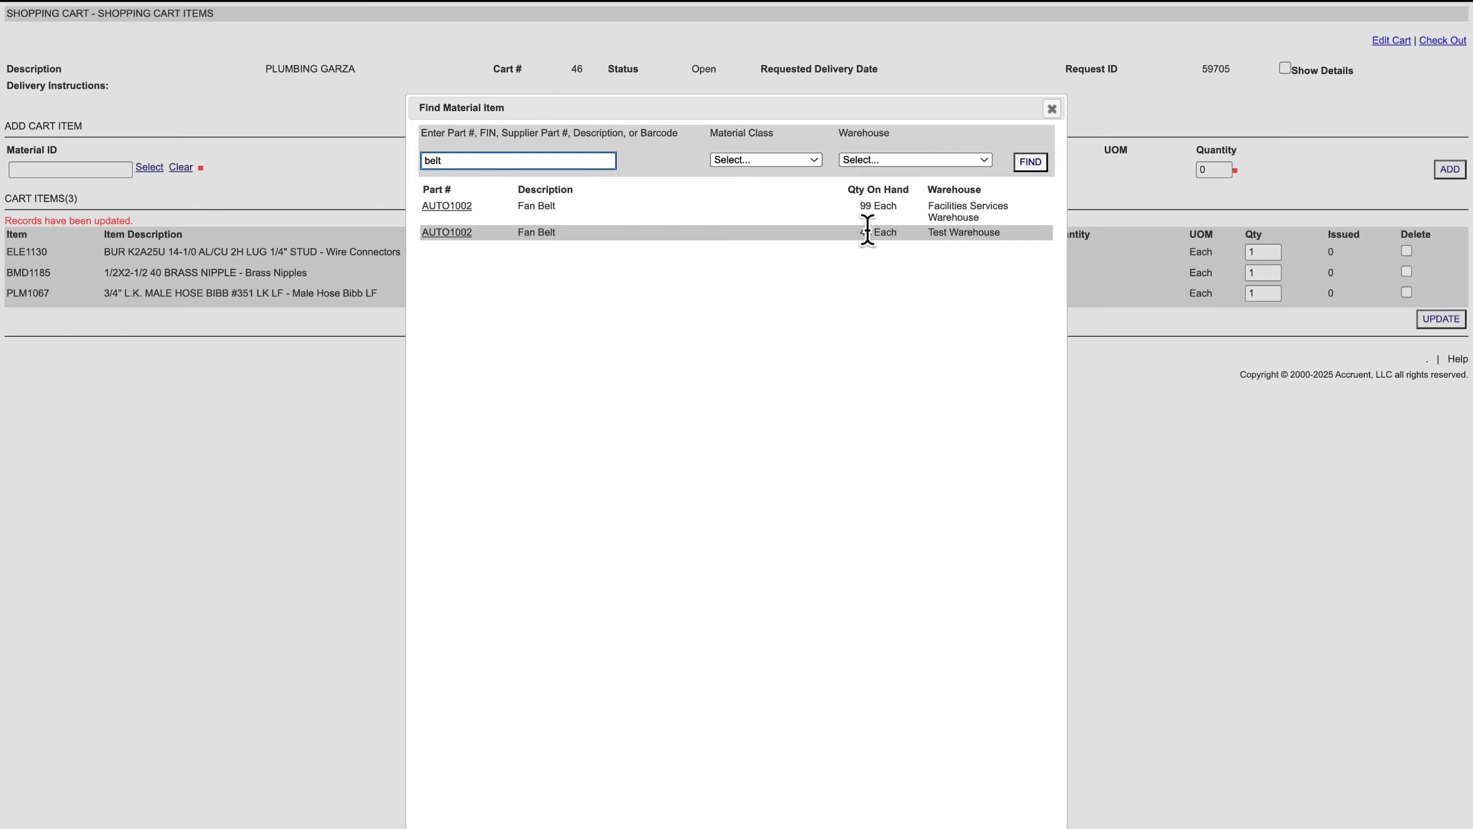
click(445, 207)
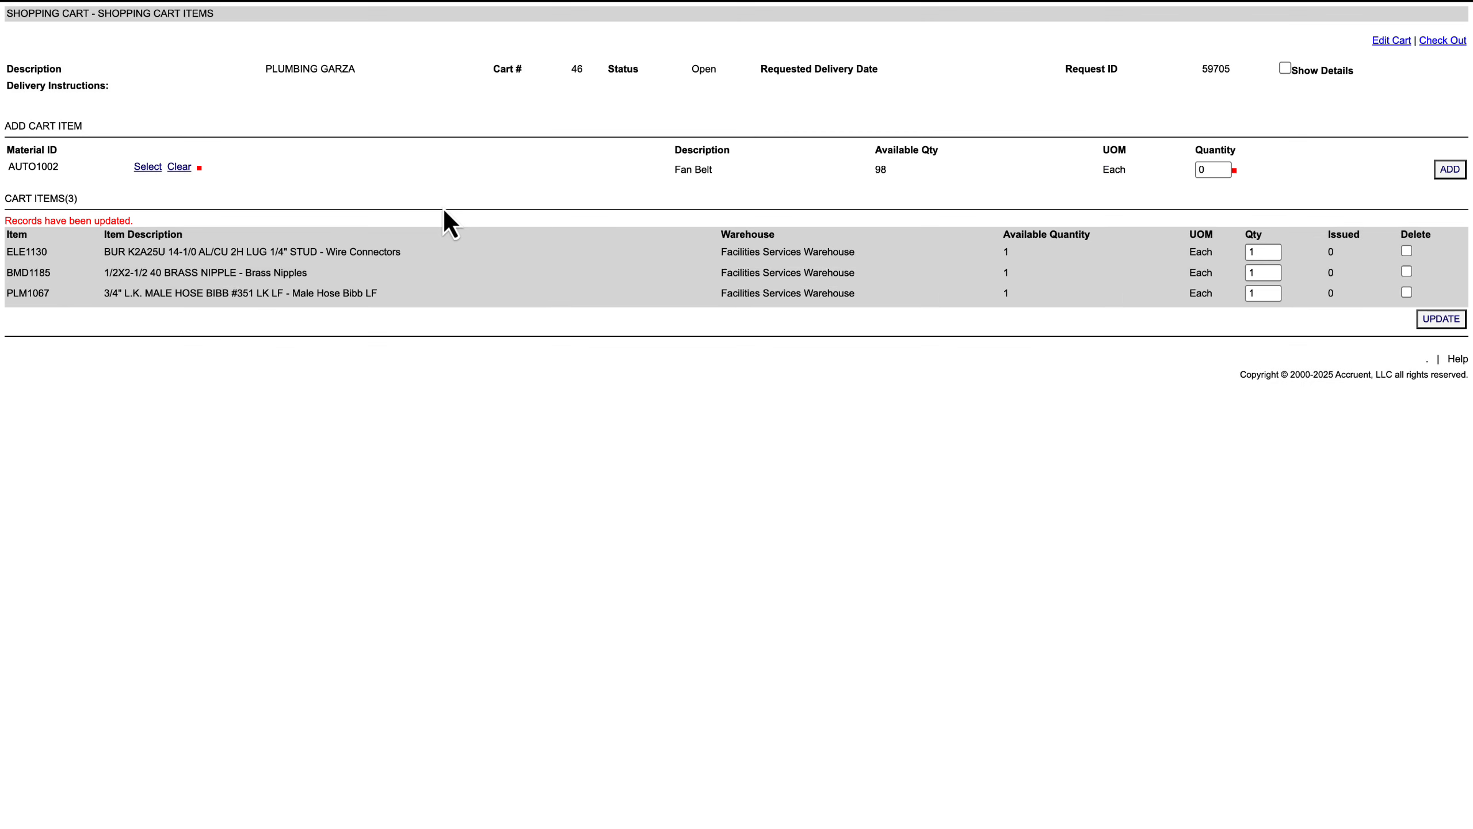
- Add fan belt AUTO1002 to the cart with a quantity of 10 and update the cart items
double_click(1204, 169)
text(10)
click(1450, 169)
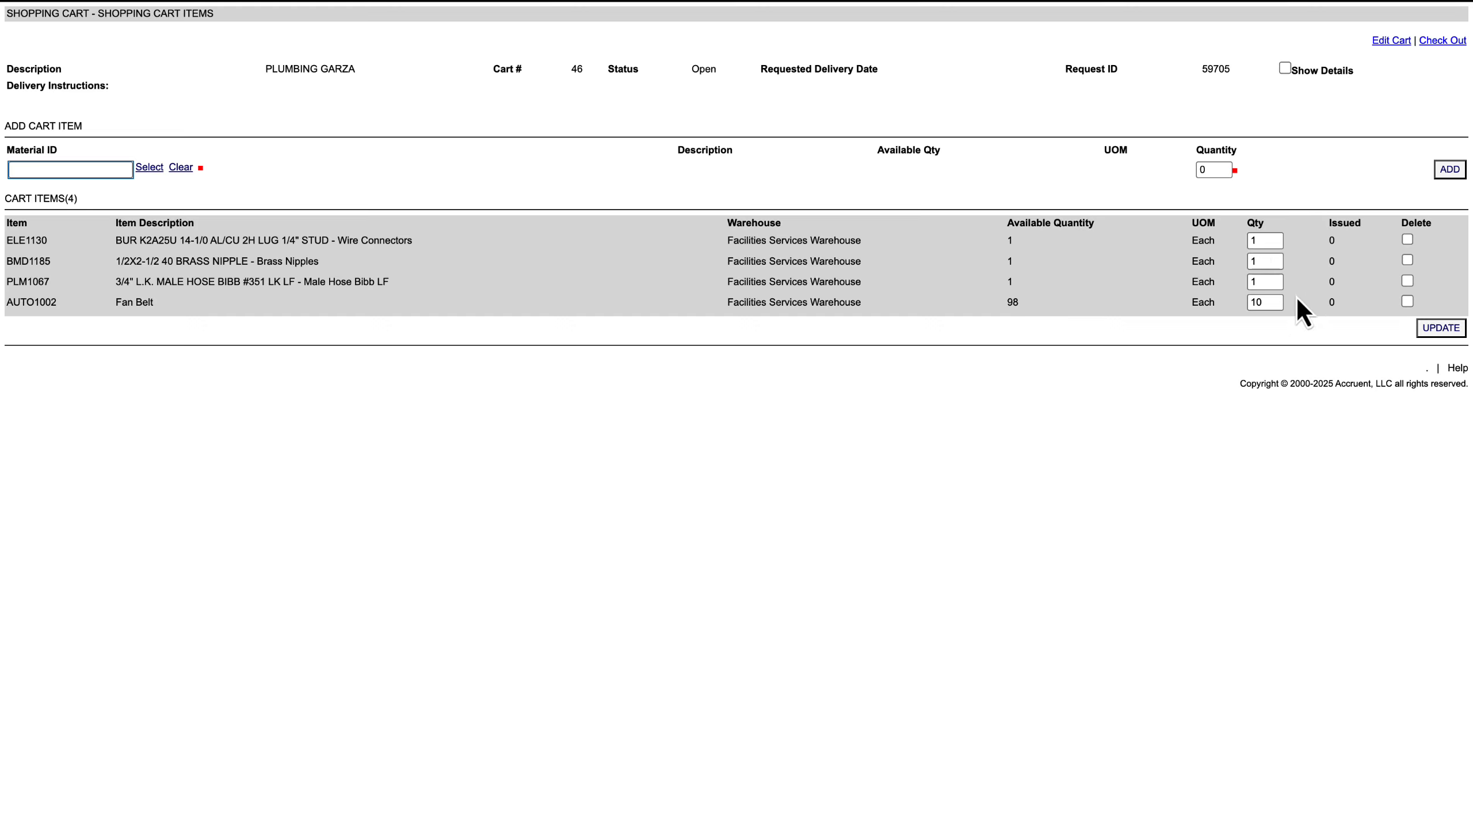
click(1448, 329)
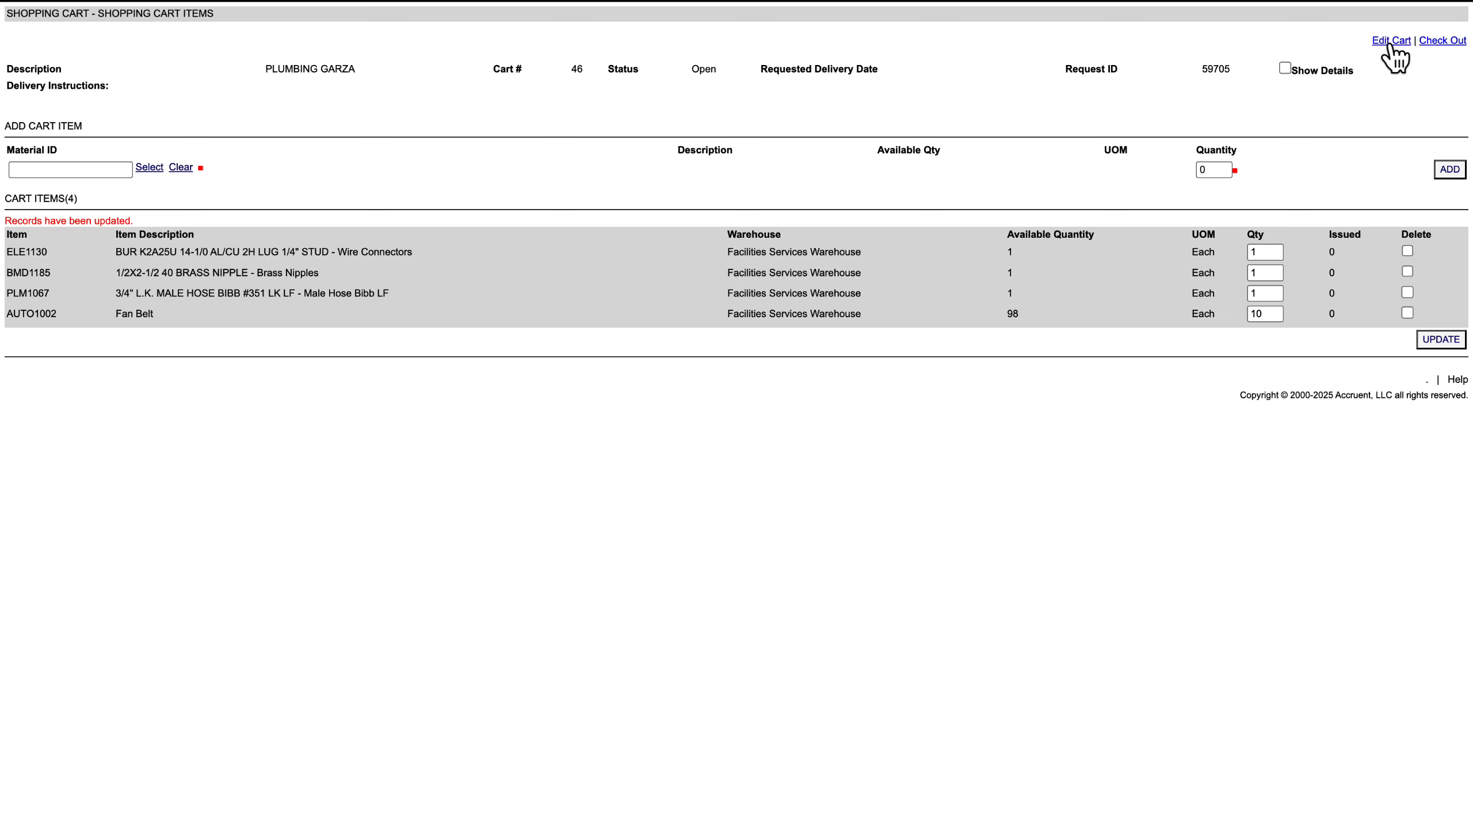
- Show the request details and check out the cart with delivery instructions "Will pickup at the FS warehouse." and required date 6/11/2025
click(1284, 71)
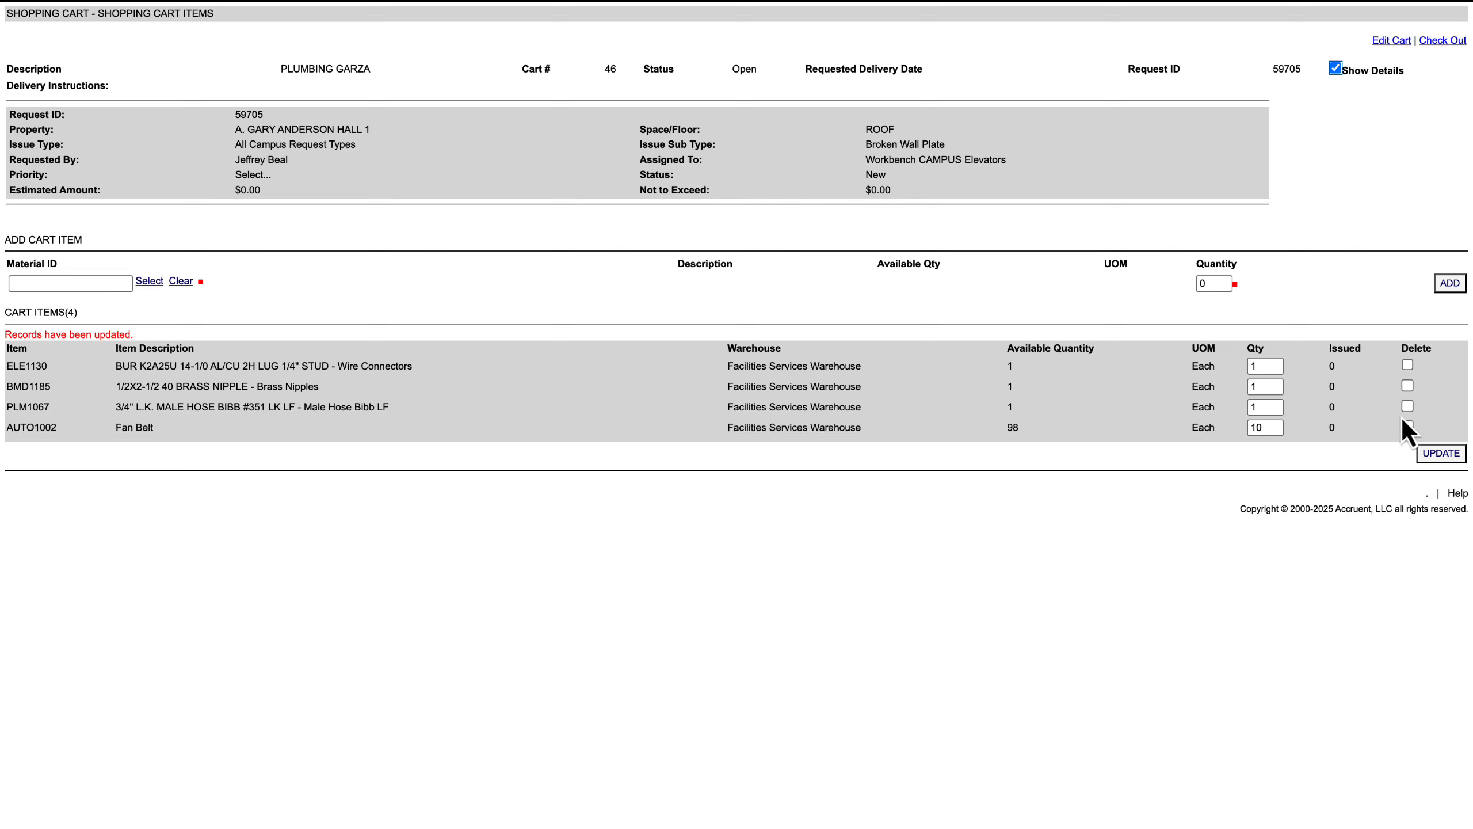
click(1446, 42)
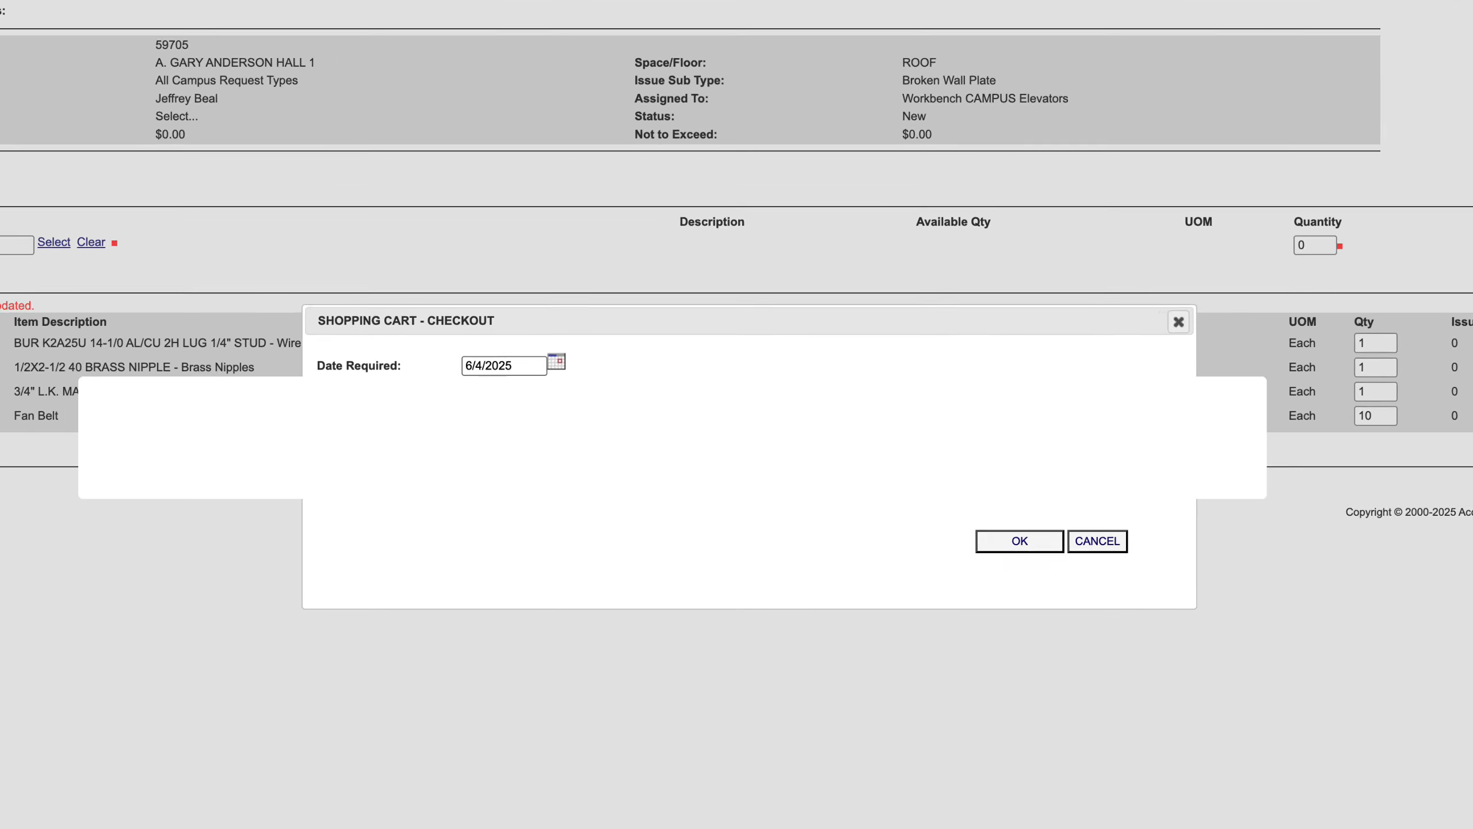
text(Will pickup at the FS warehouse.)
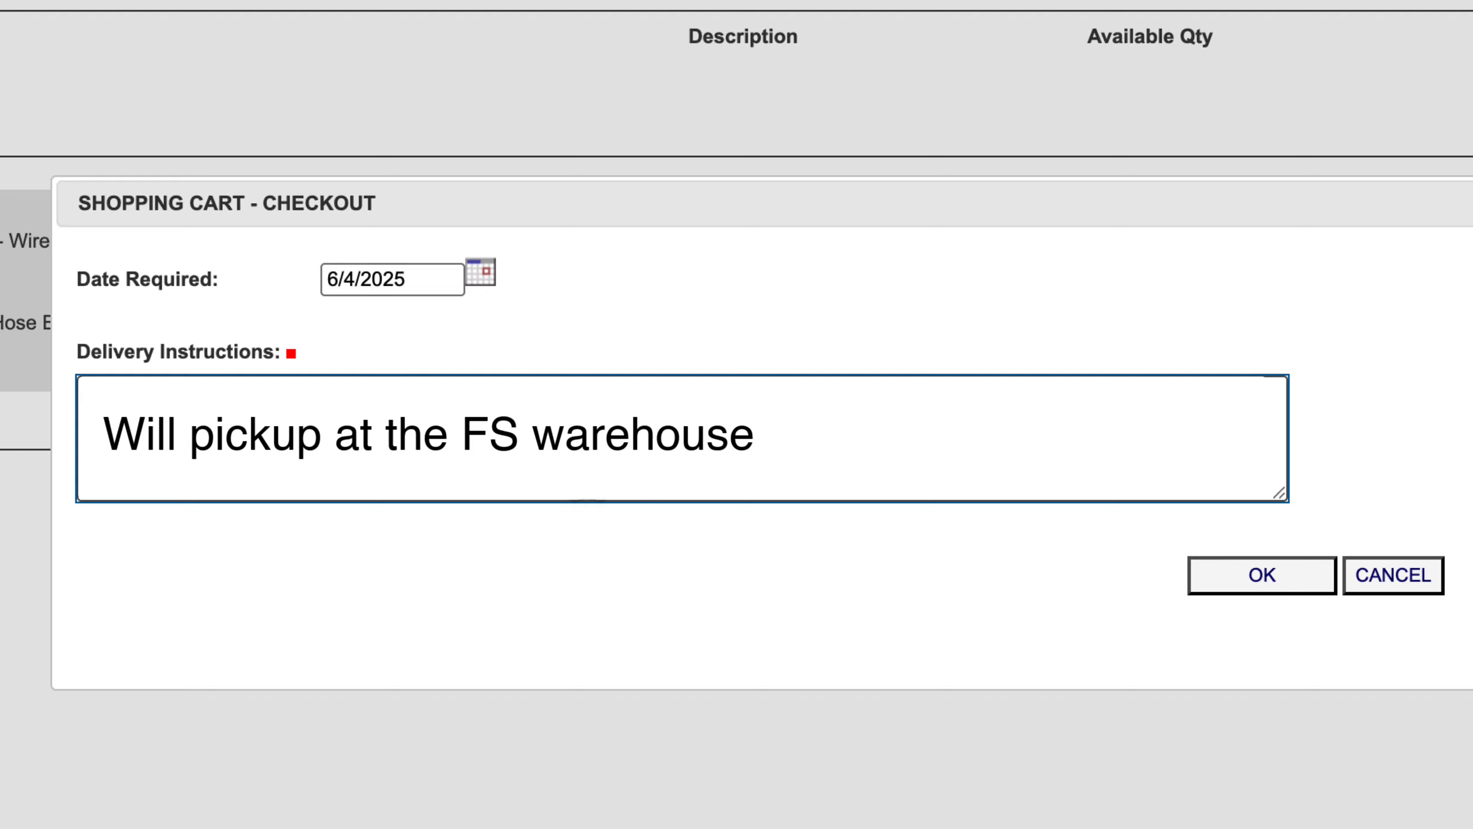
click(481, 281)
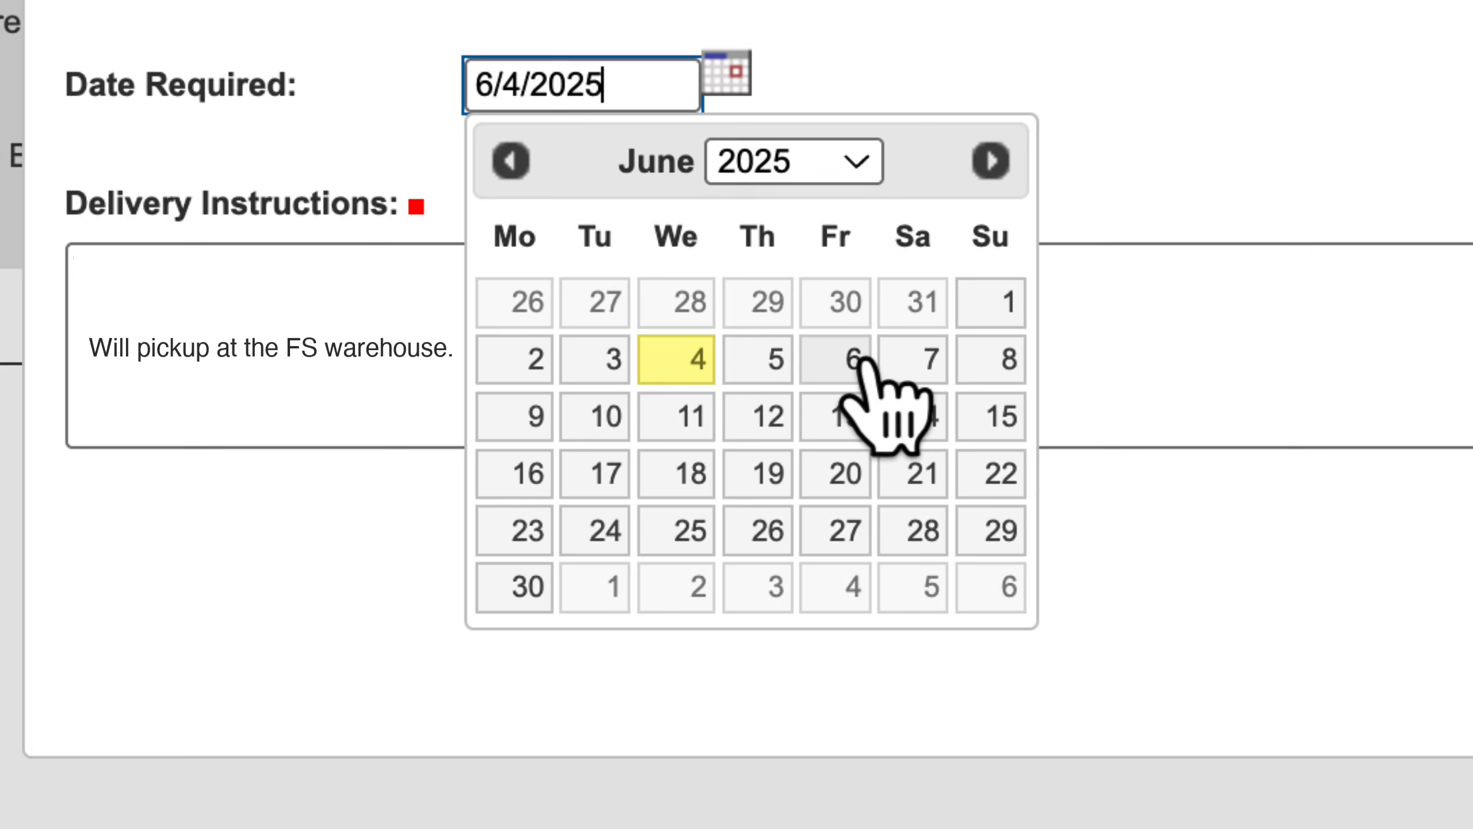
click(690, 413)
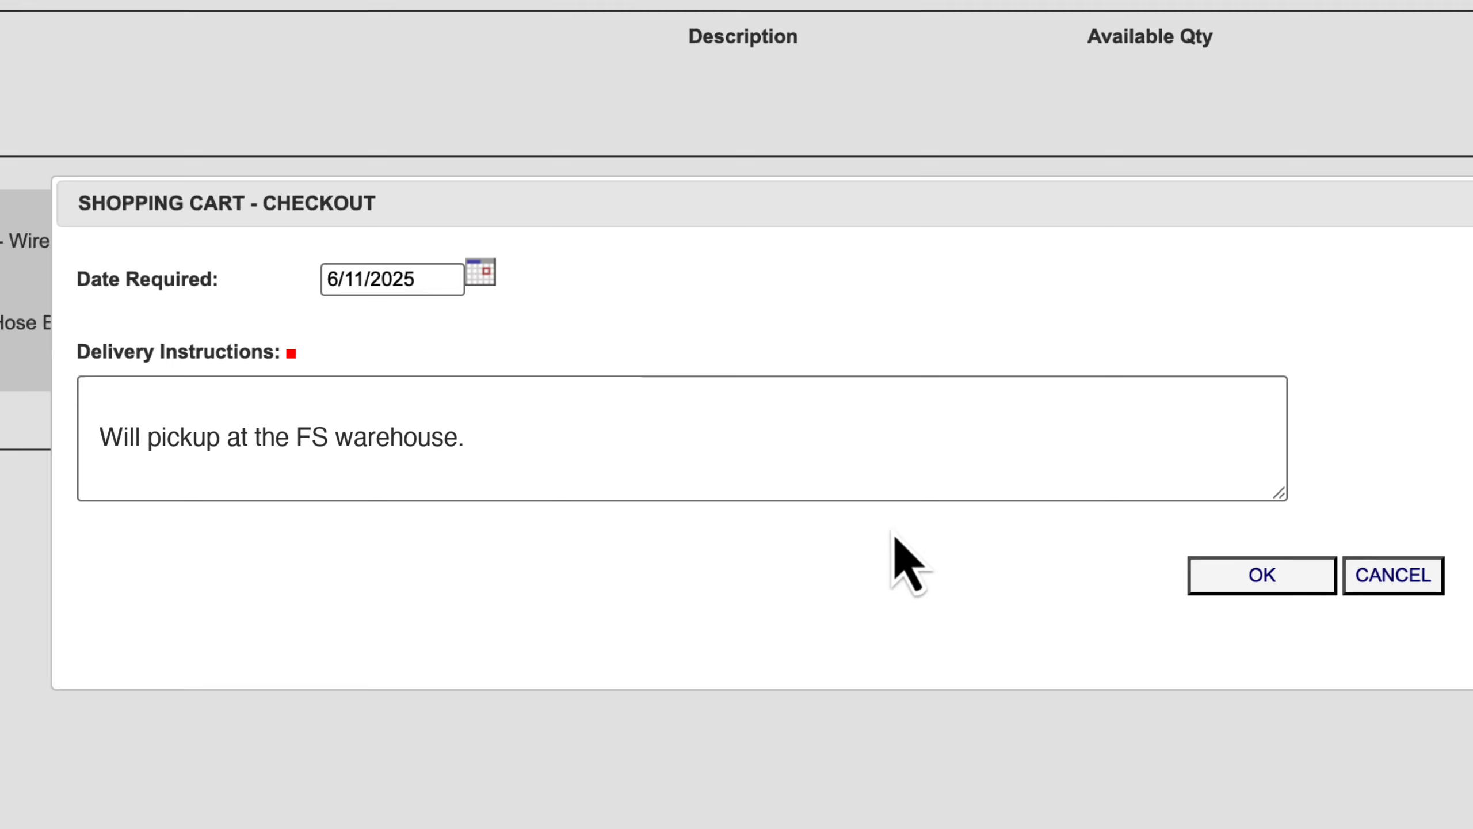
click(1271, 583)
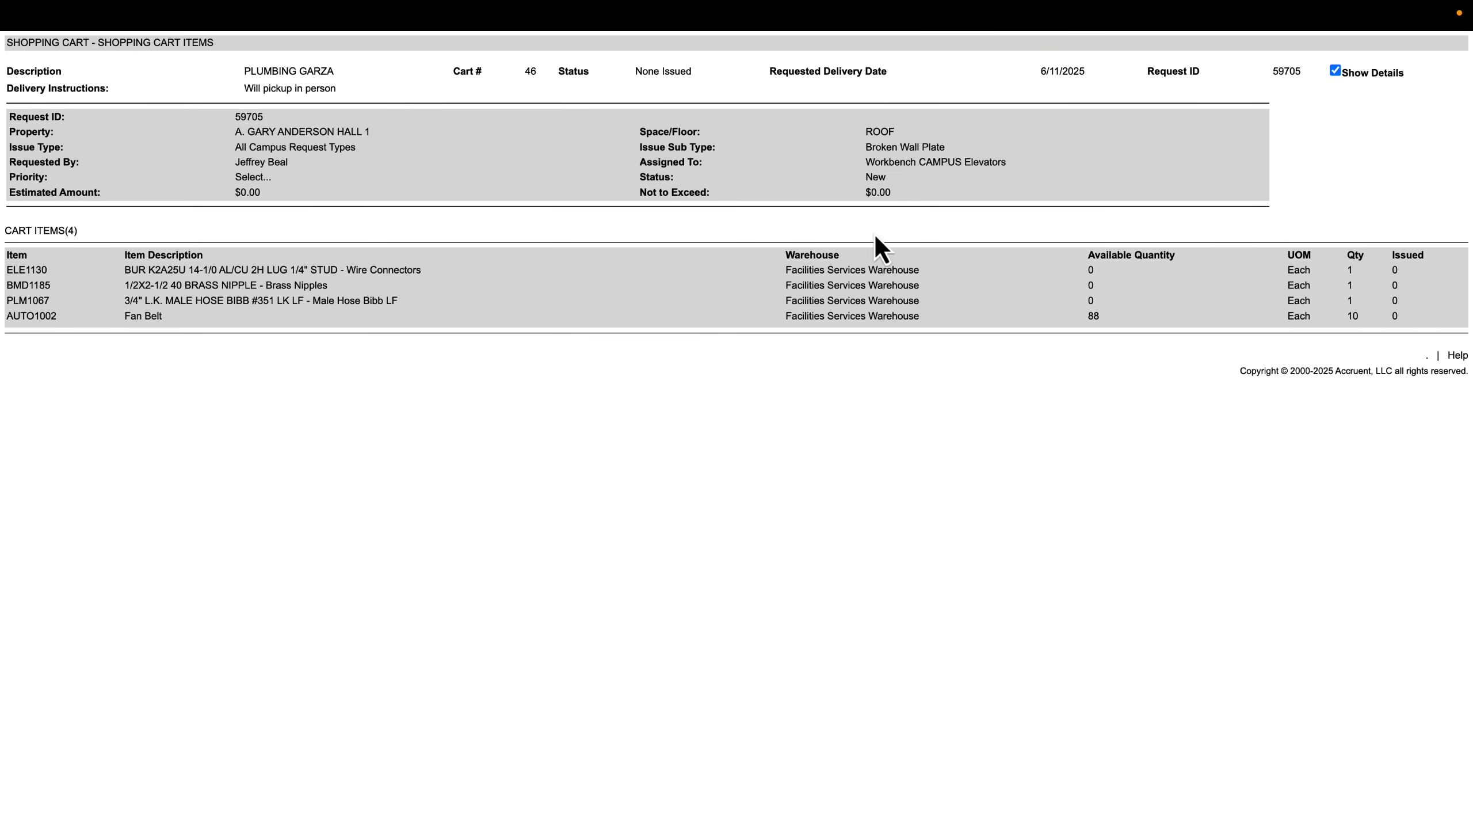
- Return to the details of work request 59705 and open its shopping carts
mouse_move(850, 64)
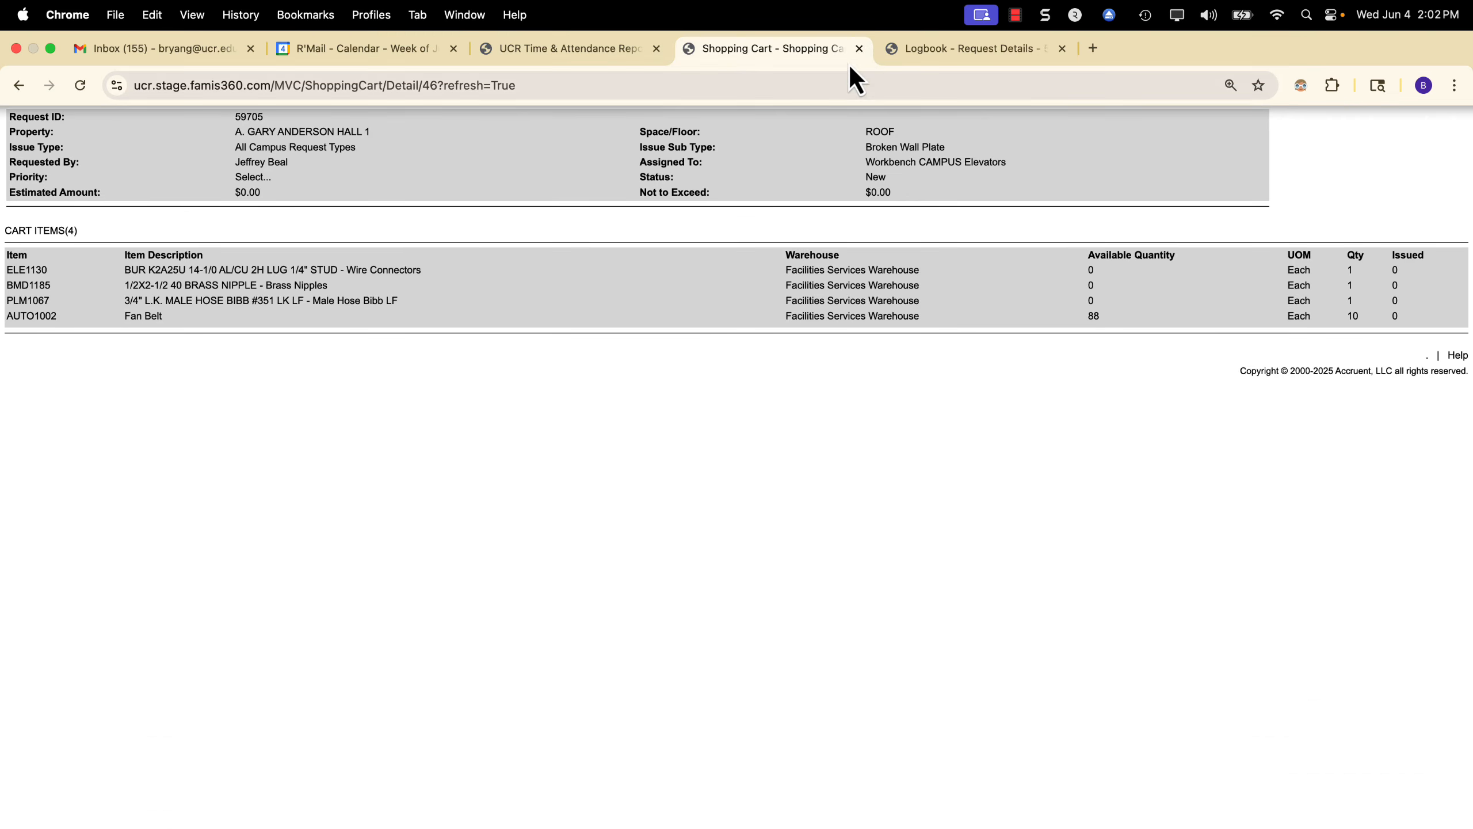
click(961, 55)
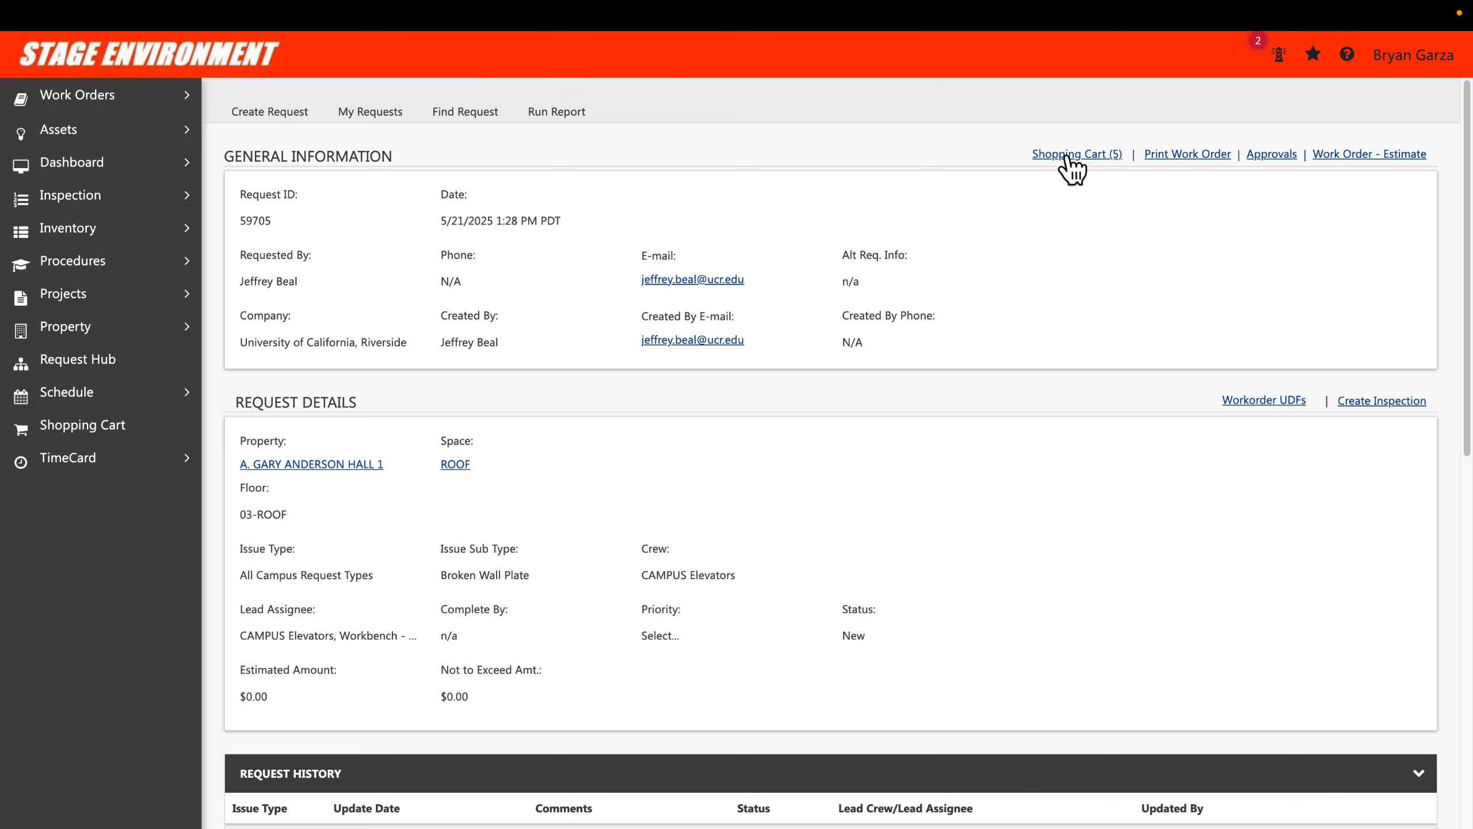
click(1066, 155)
- Create a new cart from the general shopping cart page, using the saved plumbing cart name and request ID 59705
click(96, 426)
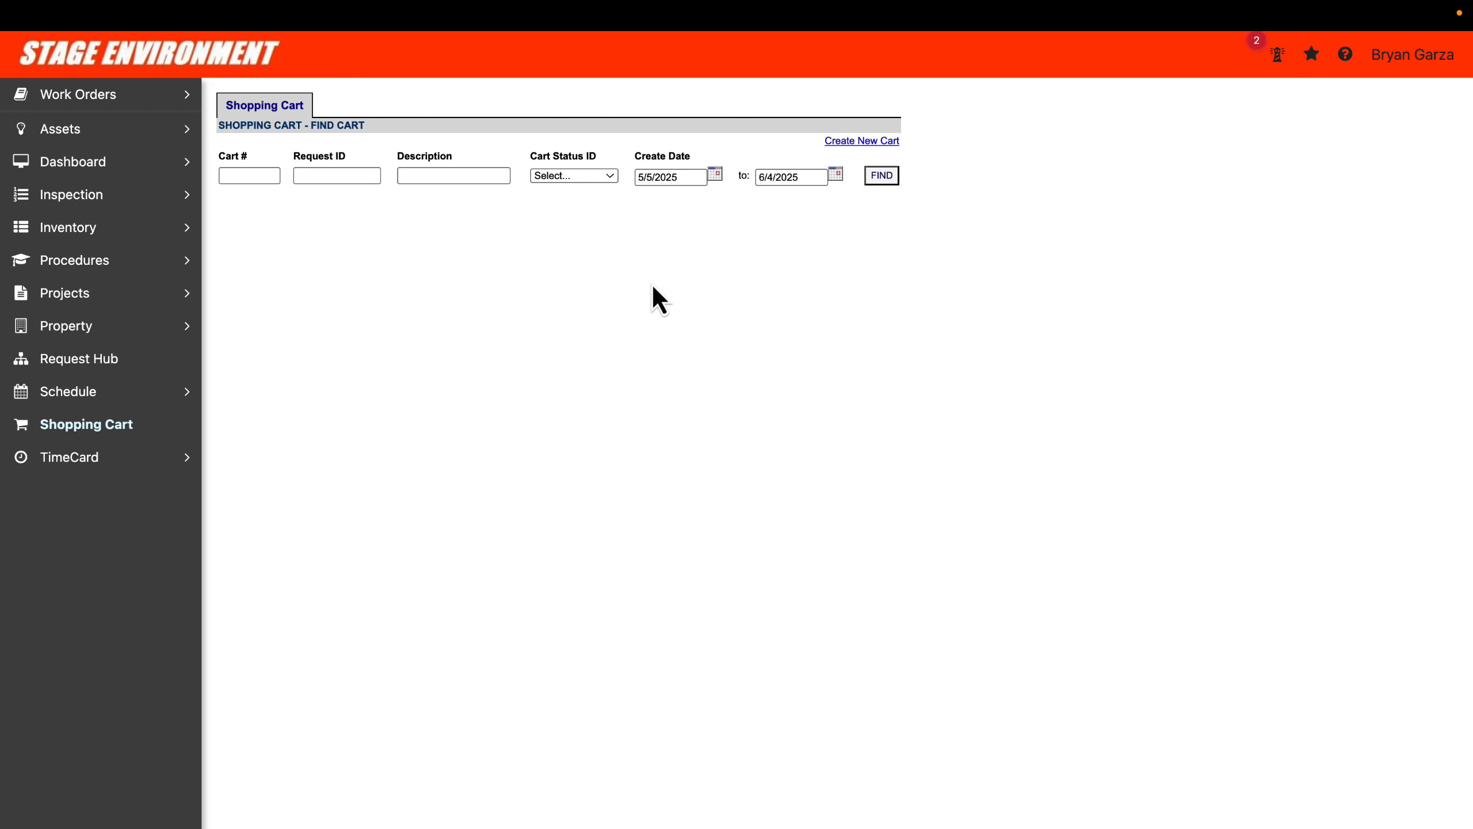
click(868, 141)
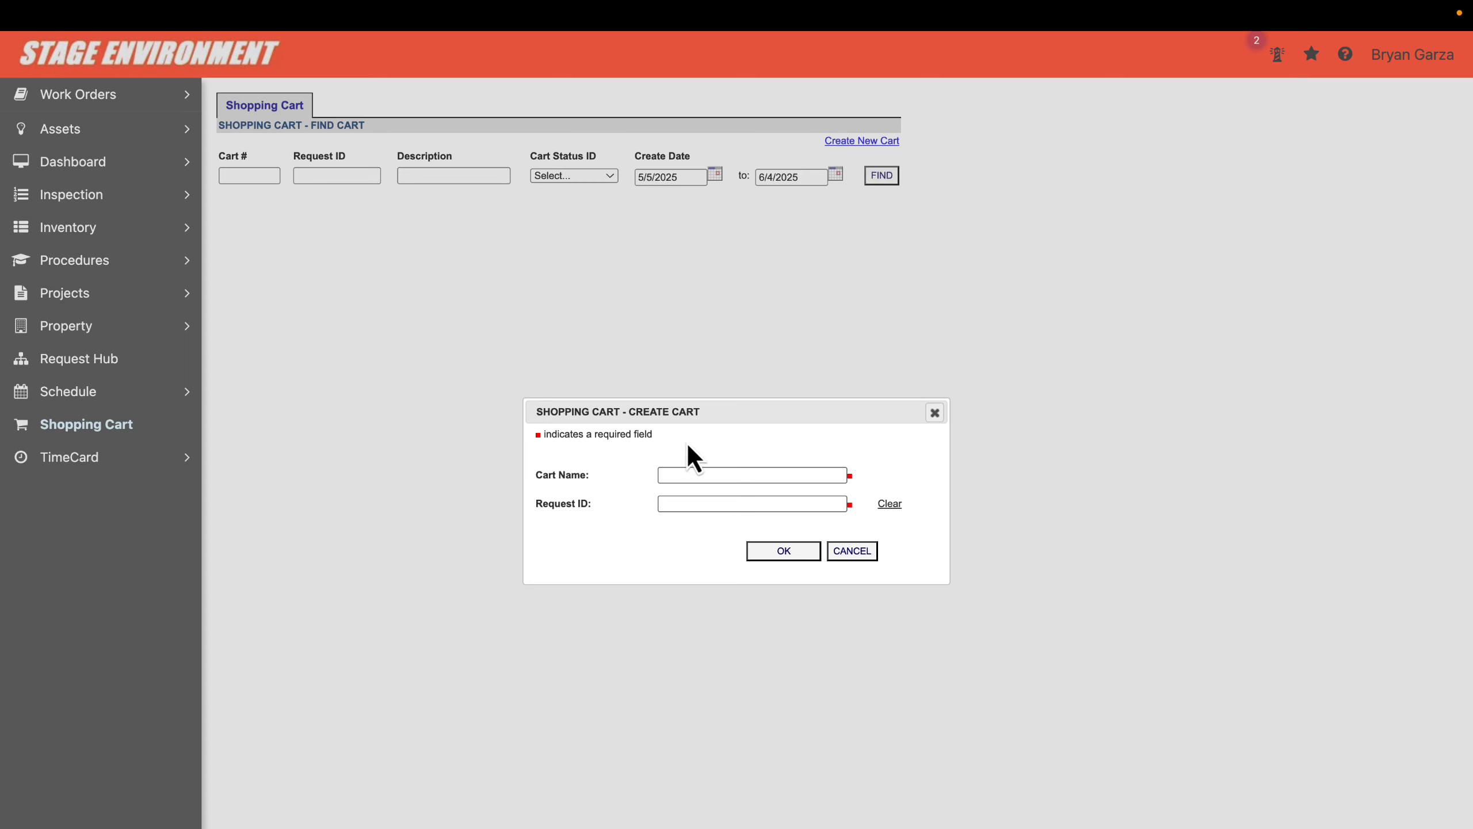
click(671, 474)
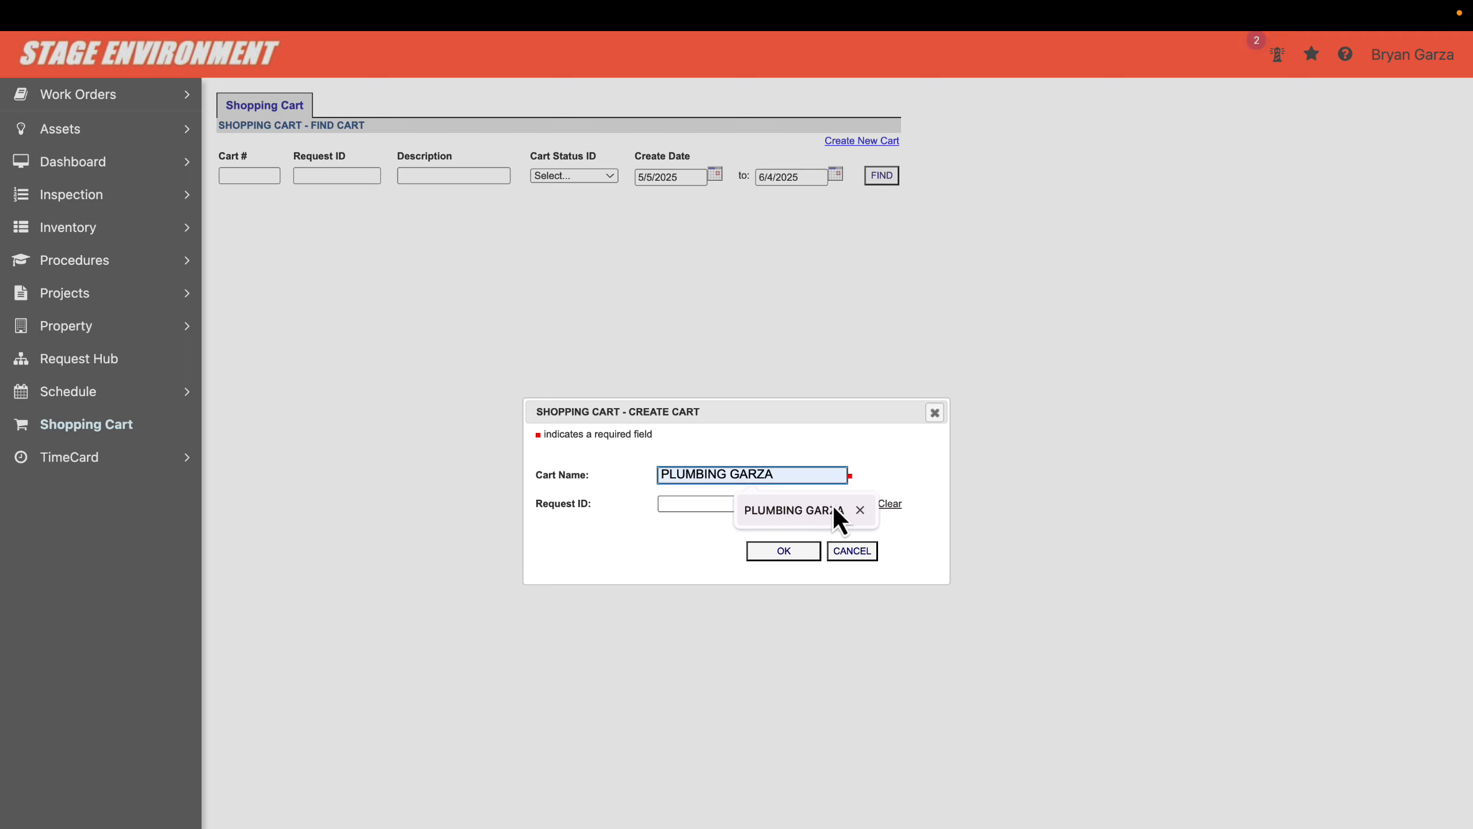
click(776, 516)
click(682, 503)
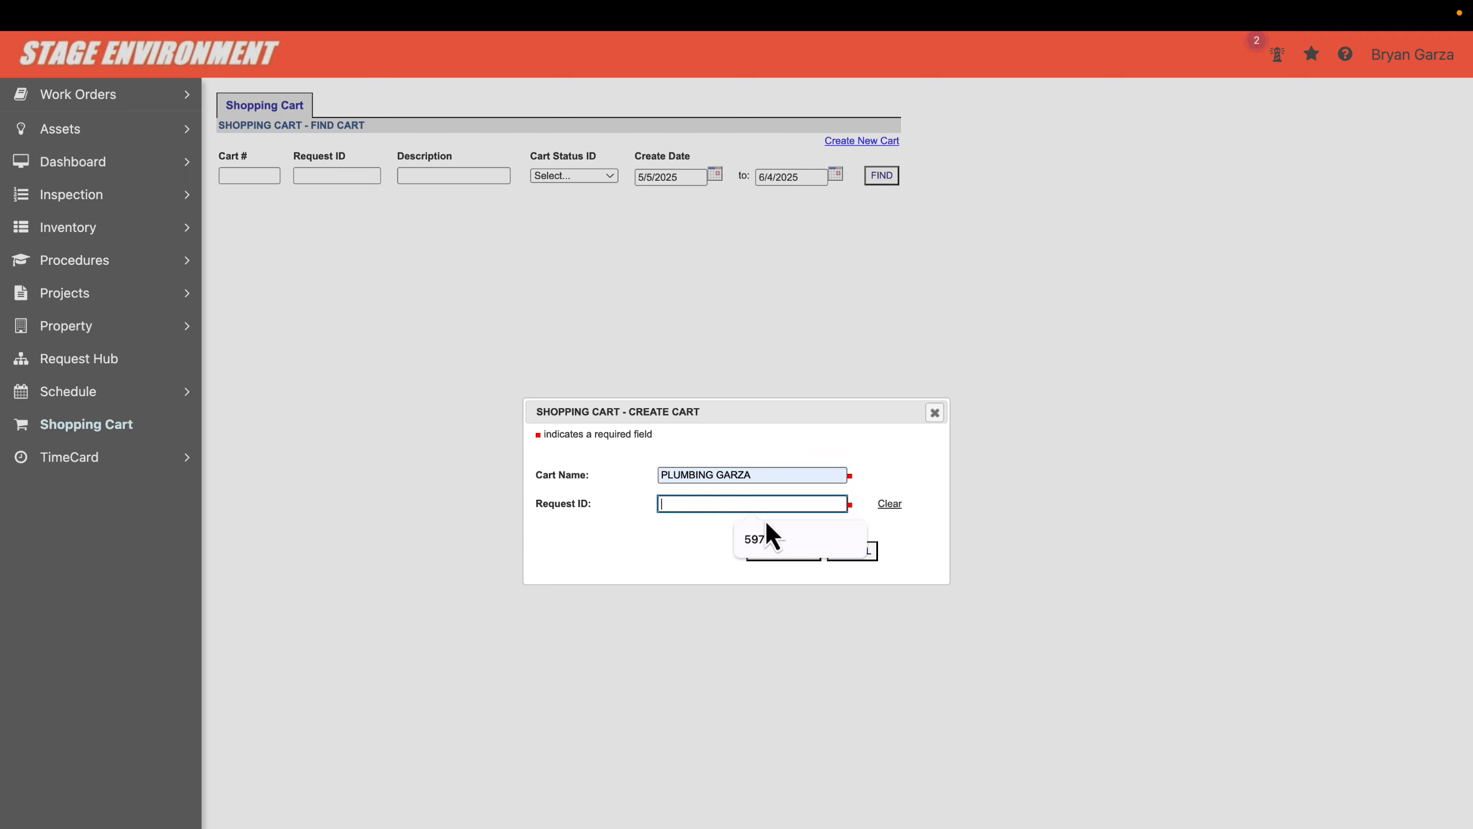
click(769, 547)
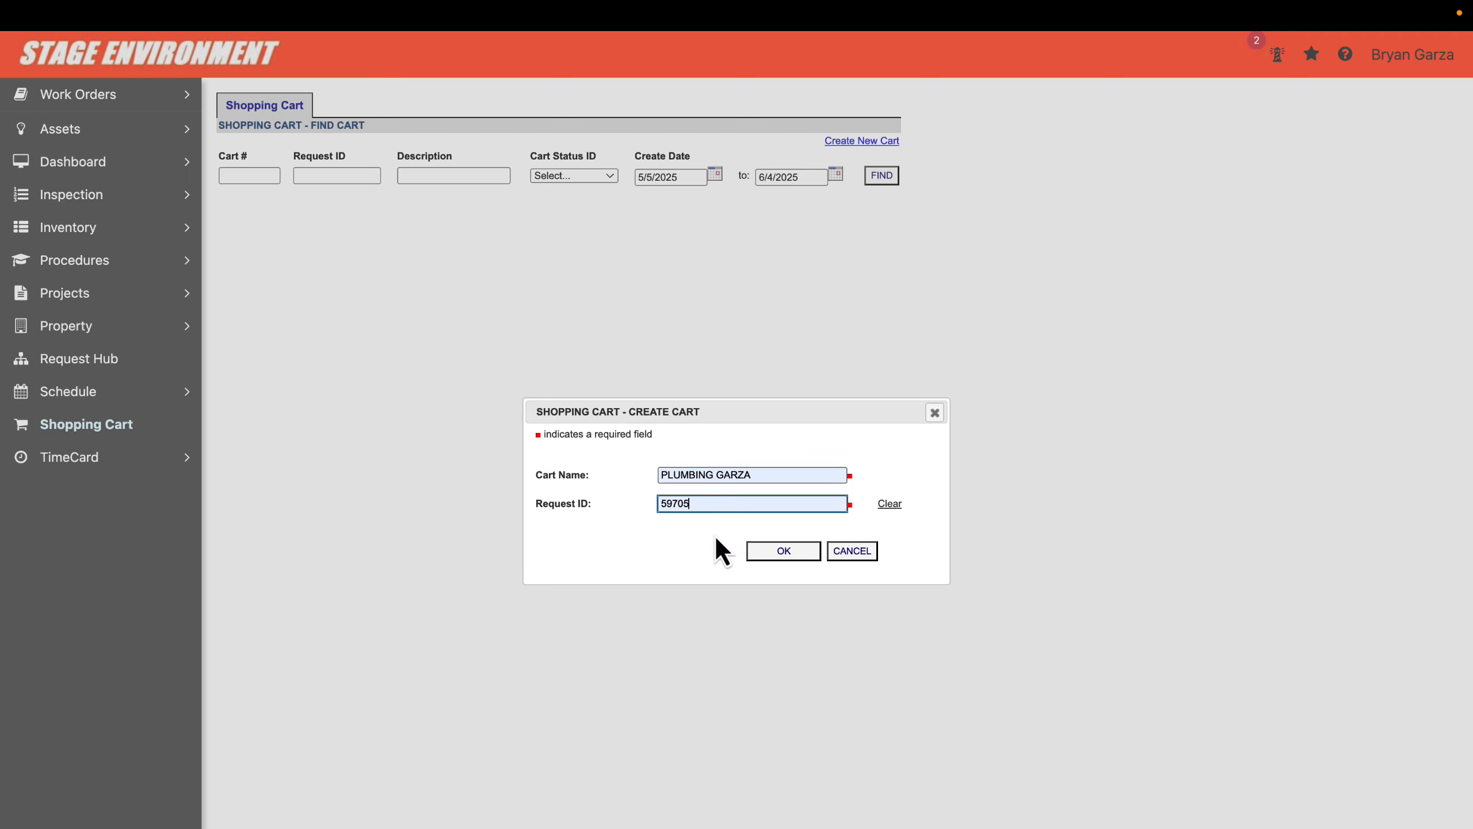
click(766, 552)
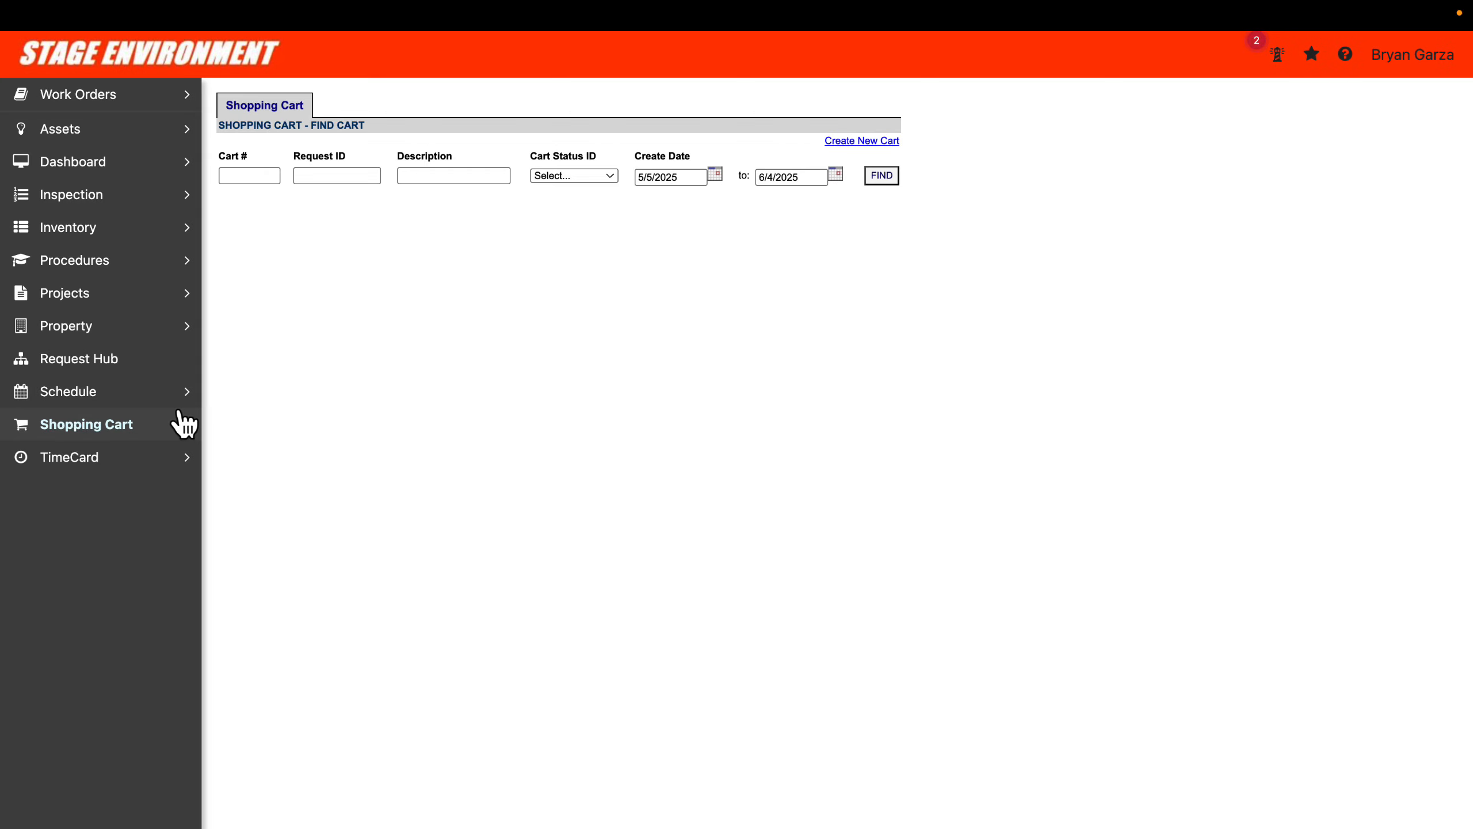
- Reopen the cart search page and show the cart status choices
click(86, 422)
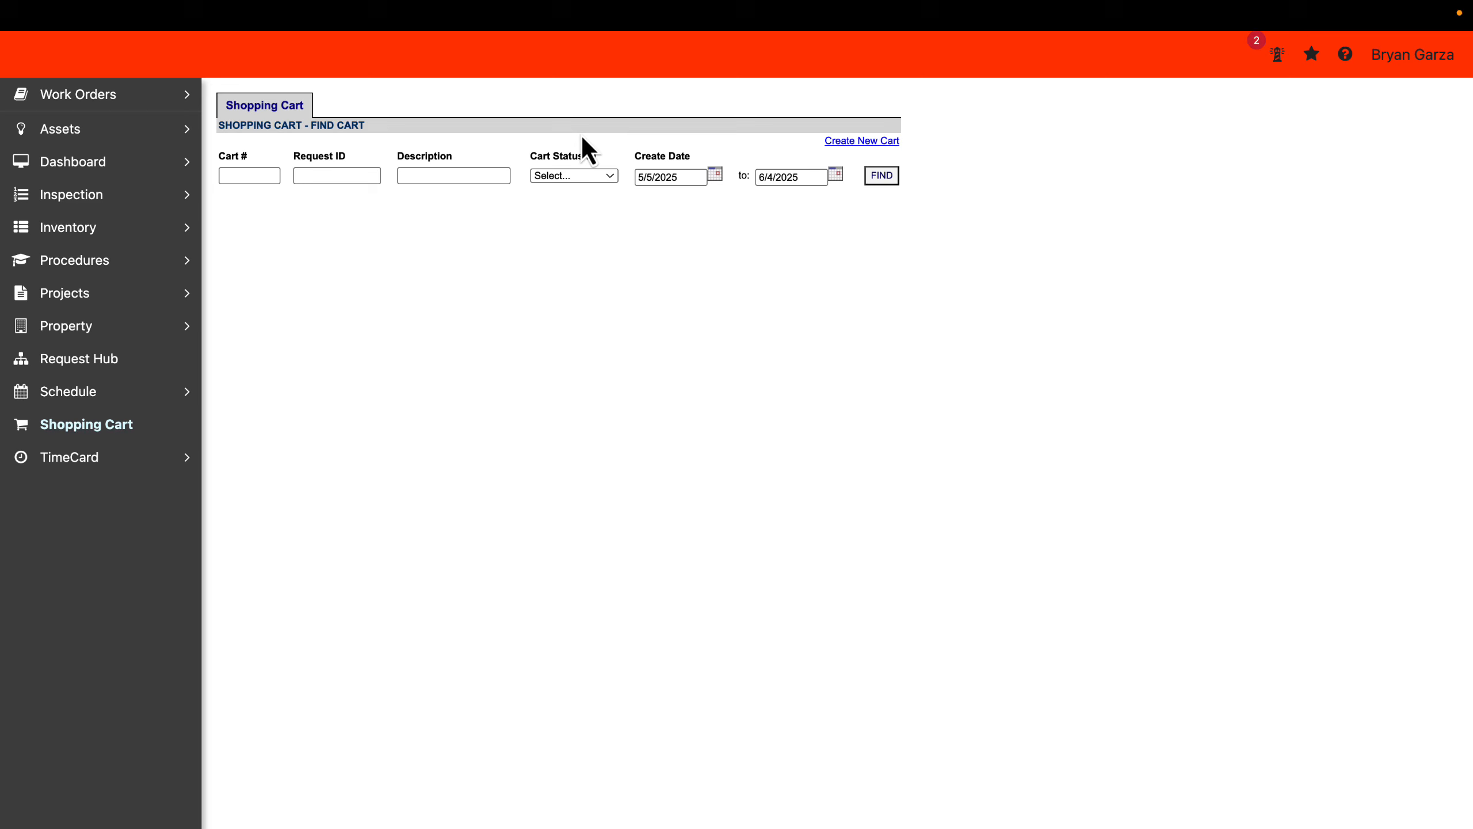
click(595, 176)
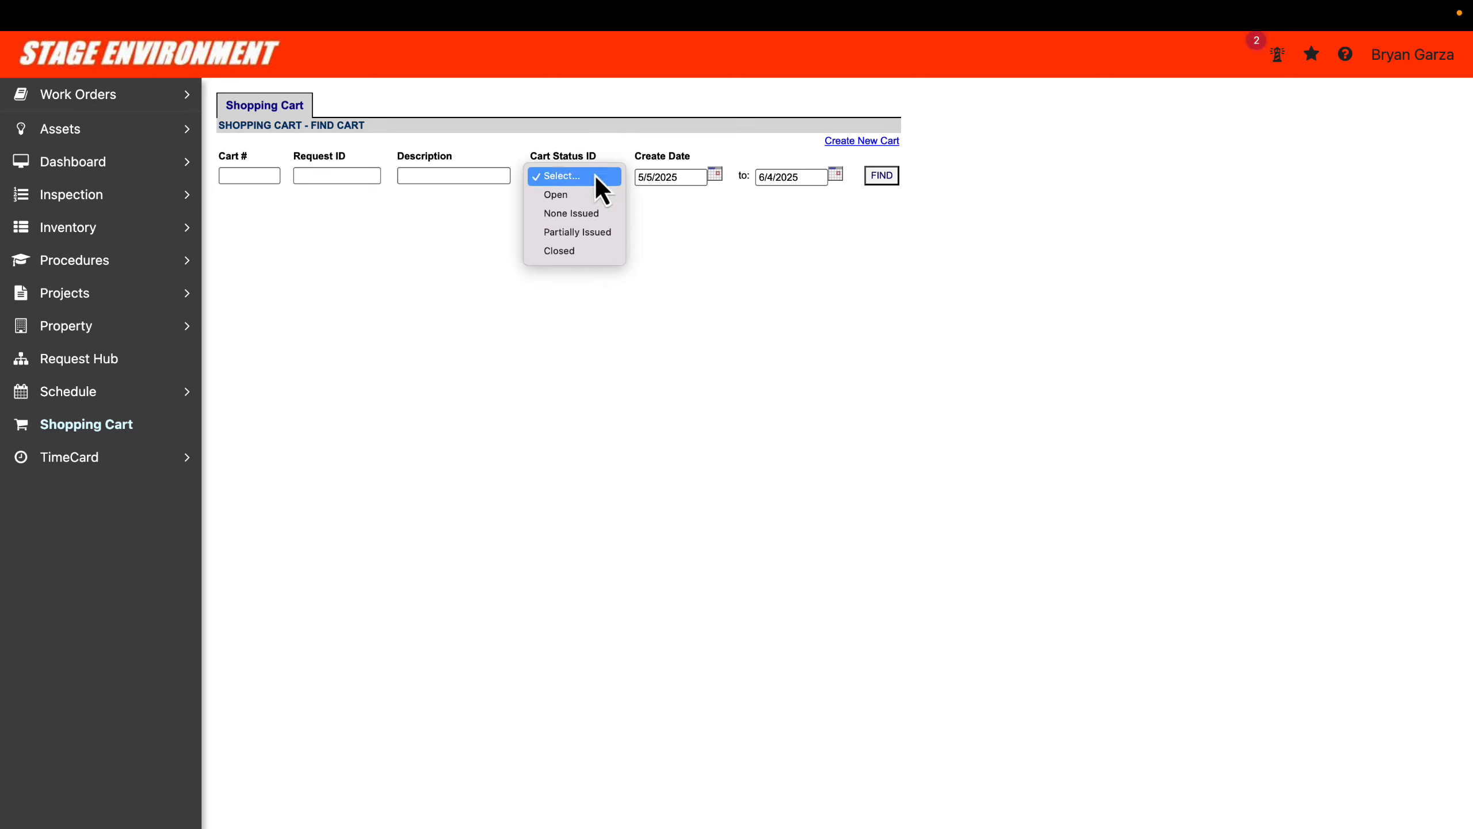